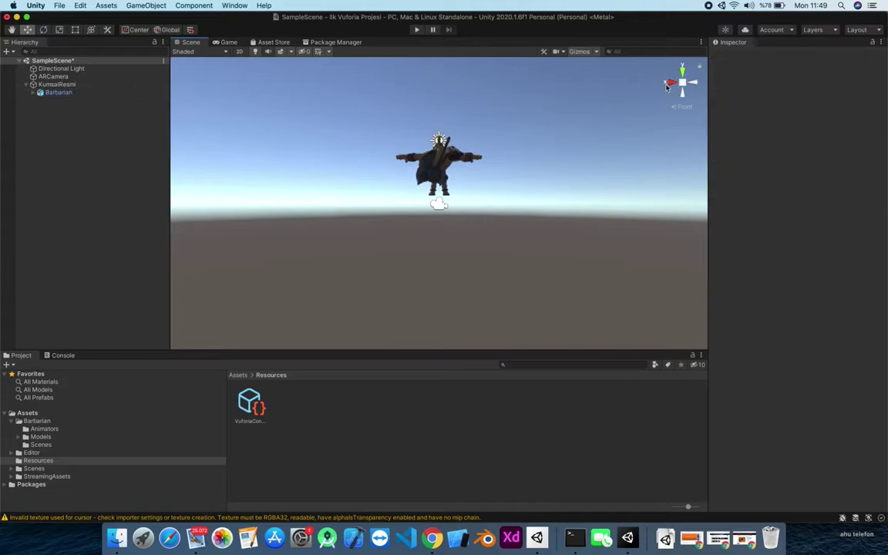
View the scene from the back and test the AR scene in Play mode, stopping it after the check.
{"action": "left_click", "coordinate": [681, 82]}
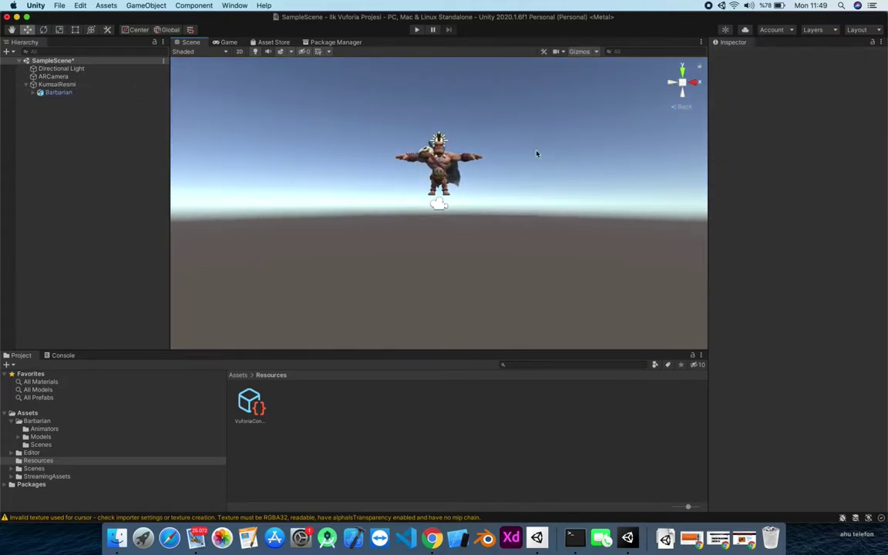
{"action": "key", "text": "super+p"}
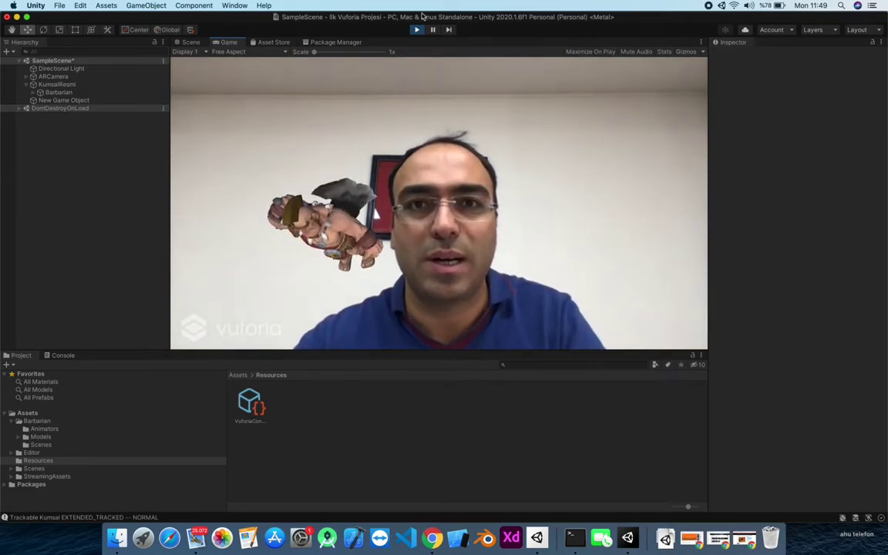
{"action": "left_click", "coordinate": [416, 30]}
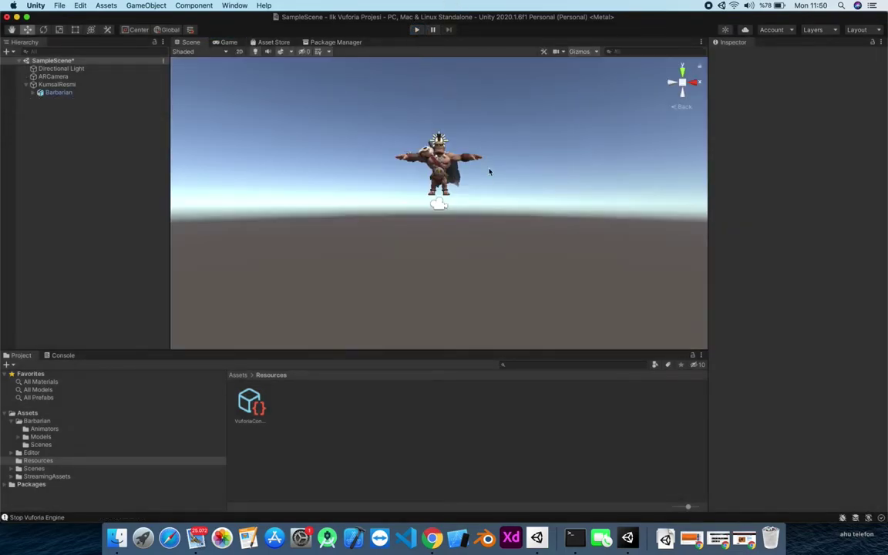
{"action": "scroll", "coordinate": [445, 171], "scroll_direction": "up", "scroll_amount": 2}
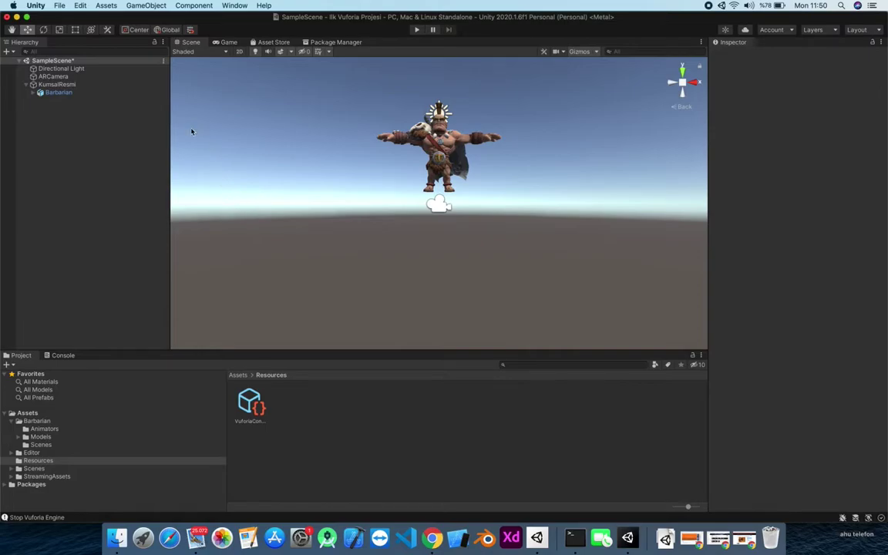
Check the Android JDK, SDK, NDK and Gradle settings under External Tools in the Unity preferences.
{"action": "left_click", "coordinate": [81, 7]}
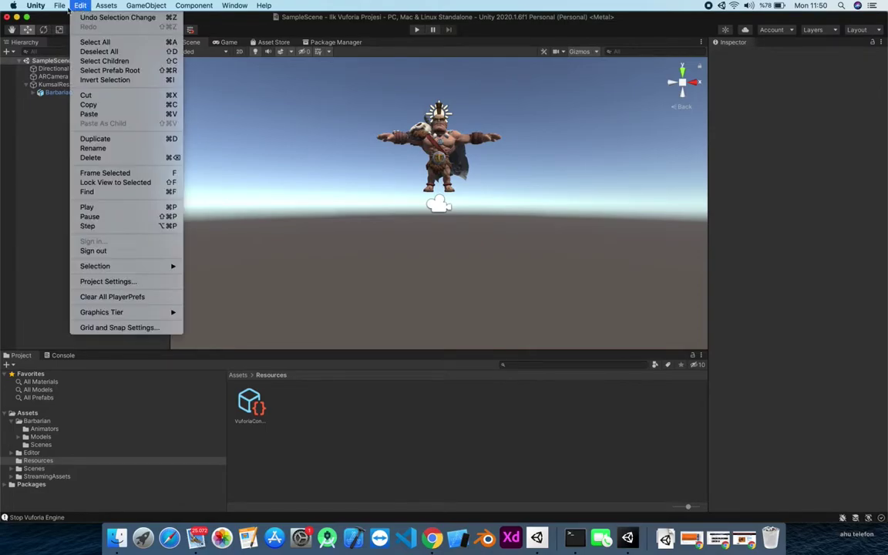
{"action": "mouse_move", "coordinate": [31, 9]}
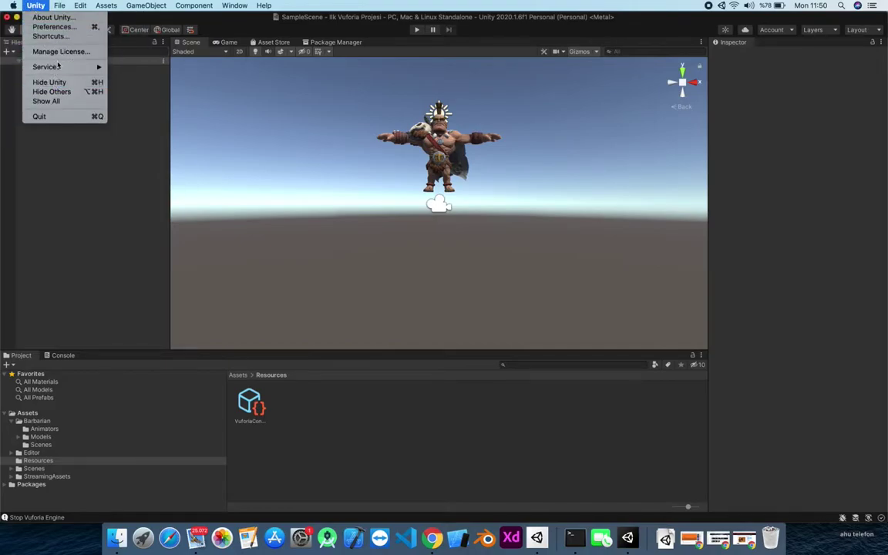
{"action": "left_click", "coordinate": [52, 28]}
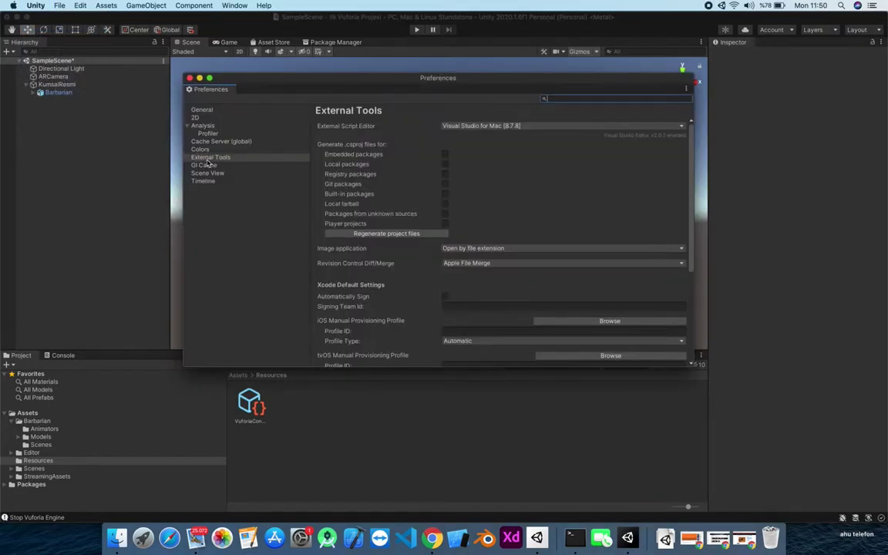
{"action": "scroll", "coordinate": [409, 196], "scroll_direction": "down", "scroll_amount": 5}
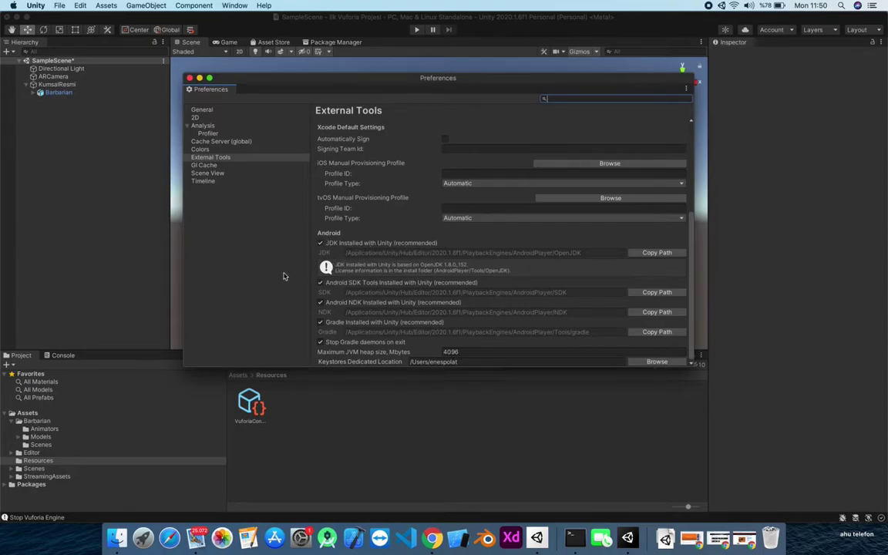
{"action": "left_click", "coordinate": [189, 78]}
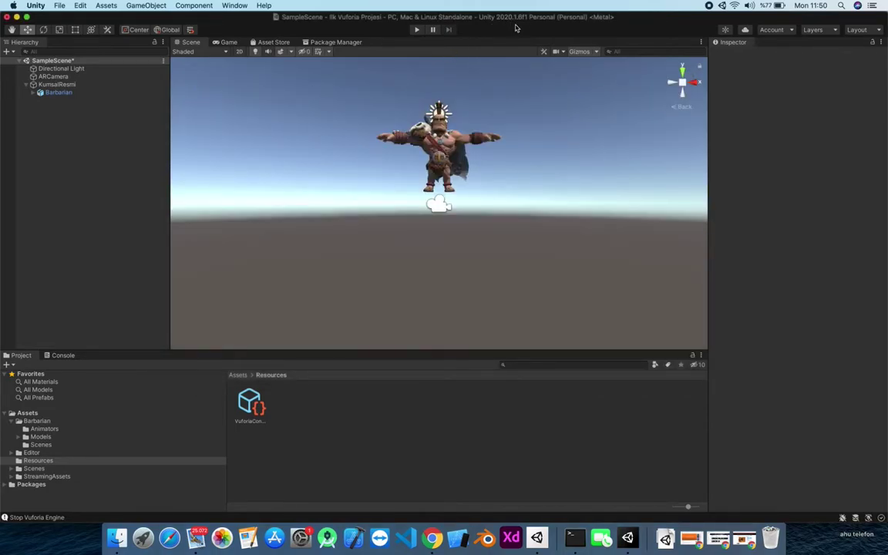
Switch to Unity Hub and review the Android and iOS build modules of the 2020.1.6f1 install without adding any.
{"action": "left_click", "coordinate": [536, 538]}
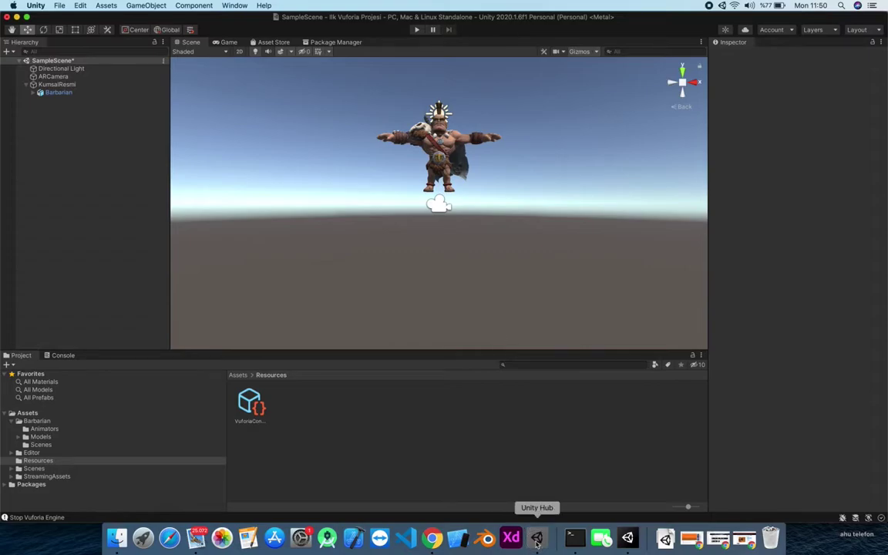
{"action": "left_click", "coordinate": [208, 276]}
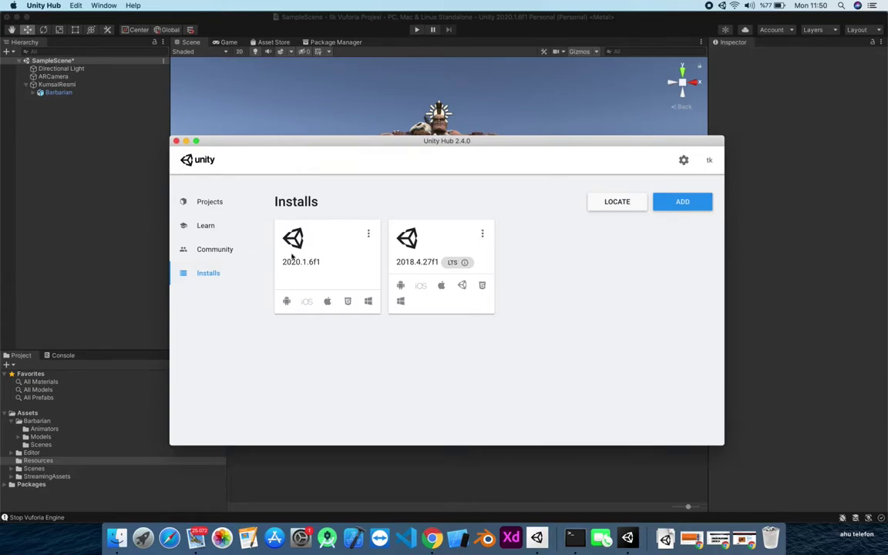
{"action": "left_click", "coordinate": [368, 232]}
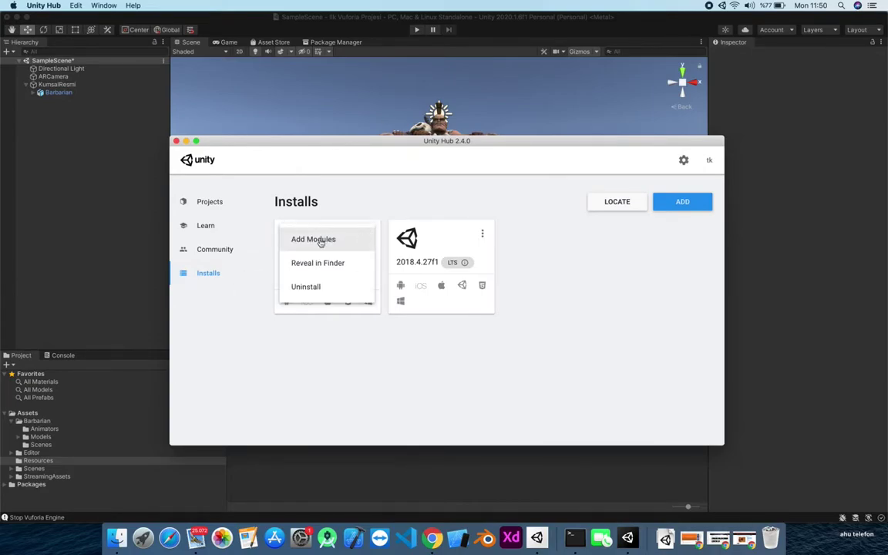
{"action": "left_click", "coordinate": [320, 241]}
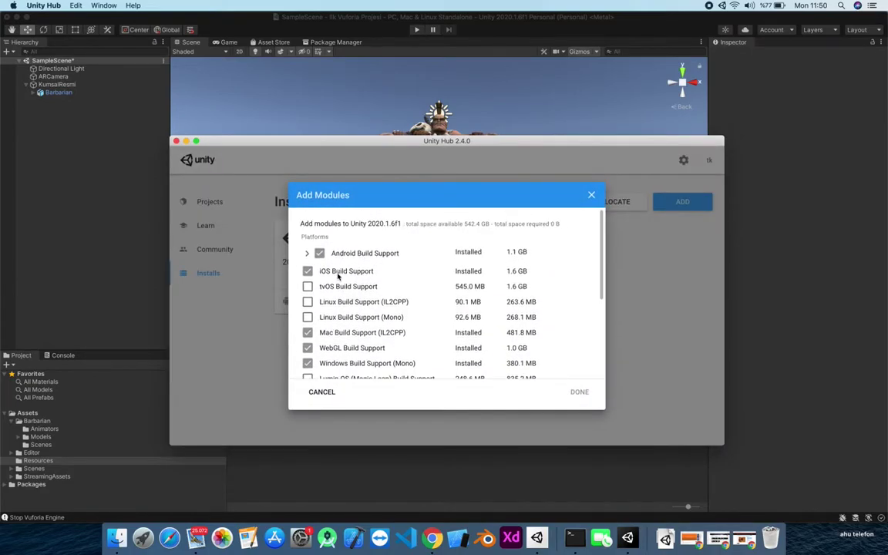
{"action": "left_click", "coordinate": [308, 253]}
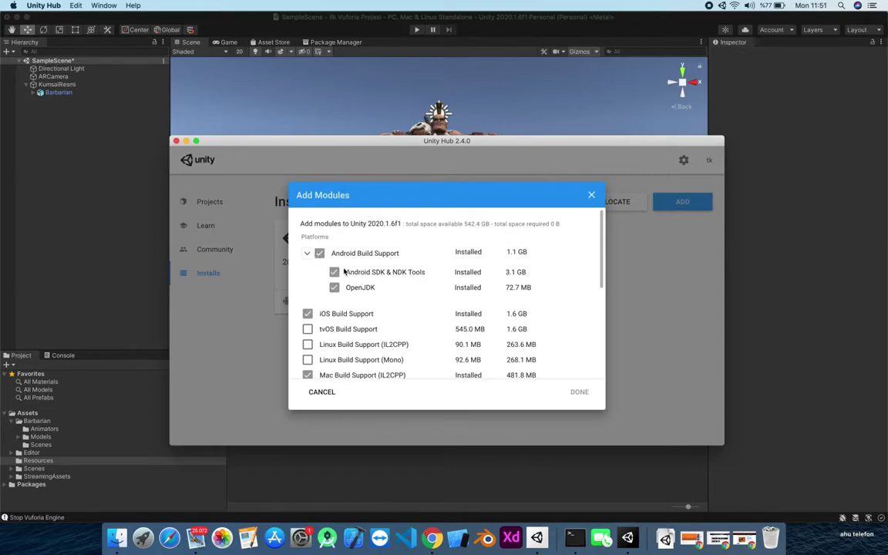
{"action": "left_click", "coordinate": [307, 329]}
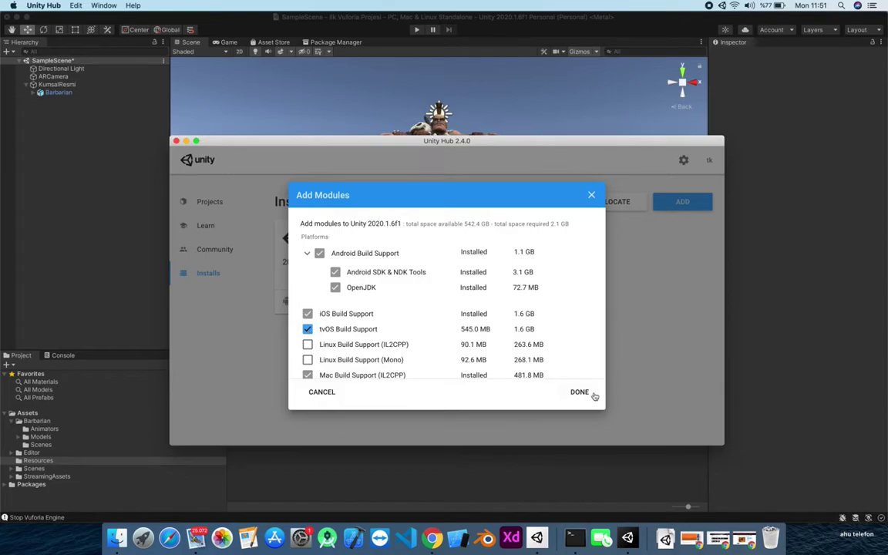
{"action": "left_click", "coordinate": [307, 329]}
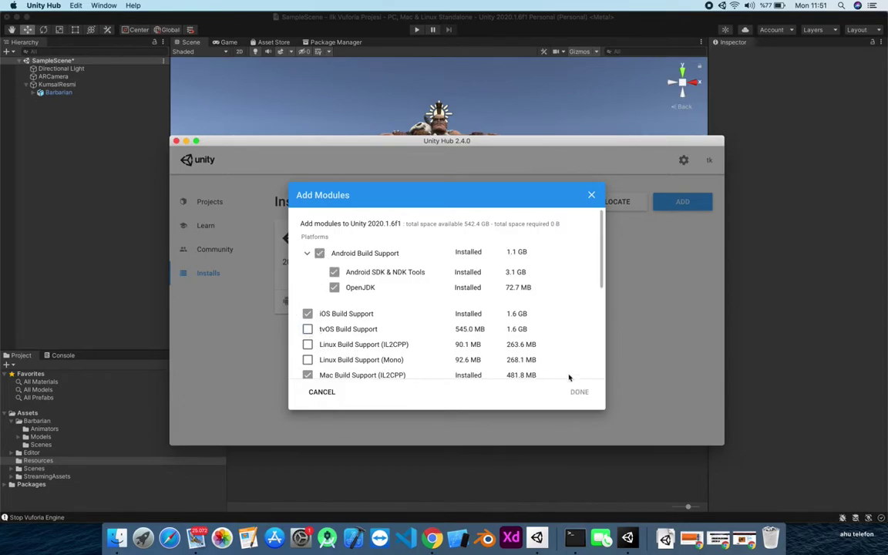
{"action": "left_click", "coordinate": [591, 196]}
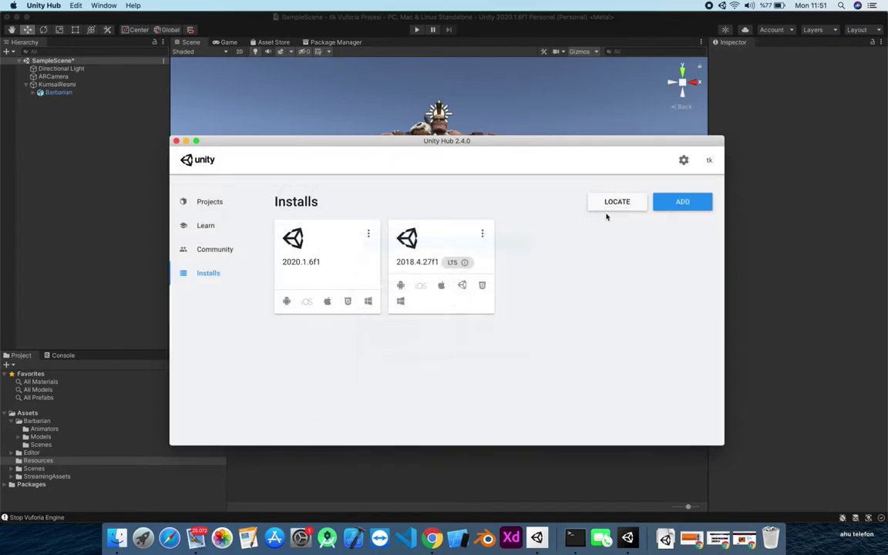
{"action": "left_click", "coordinate": [176, 141]}
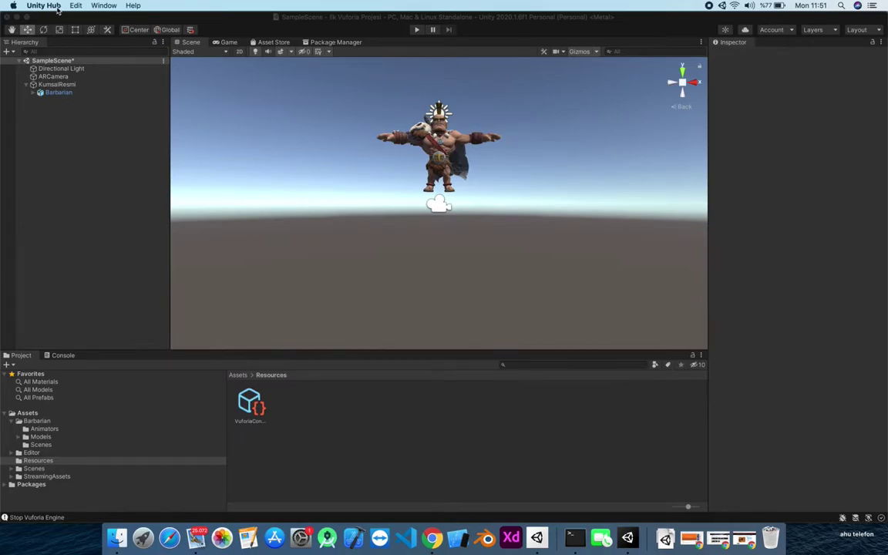
Return to the Unity editor and review the Android tool paths in the External Tools preferences again.
{"action": "left_click", "coordinate": [46, 6]}
{"action": "mouse_move", "coordinate": [78, 7]}
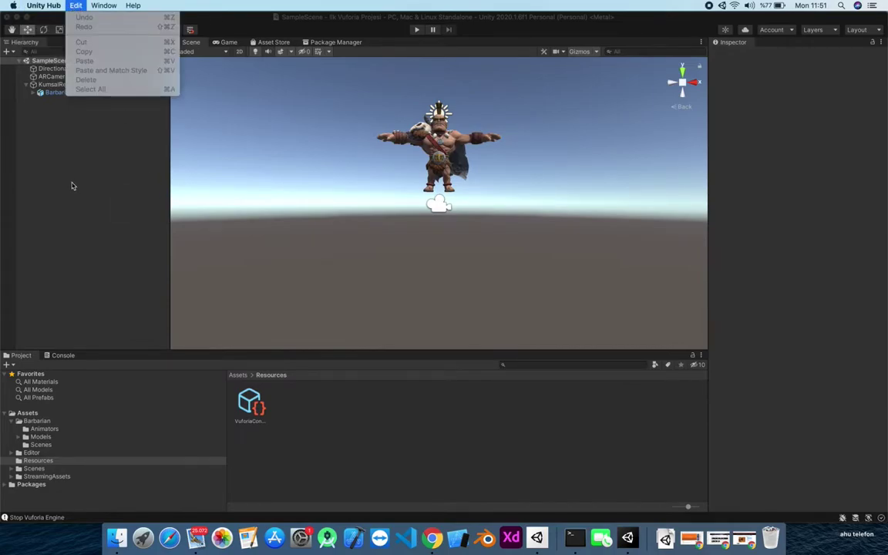
{"action": "left_click", "coordinate": [74, 185]}
{"action": "left_click", "coordinate": [35, 5]}
{"action": "left_click", "coordinate": [55, 29]}
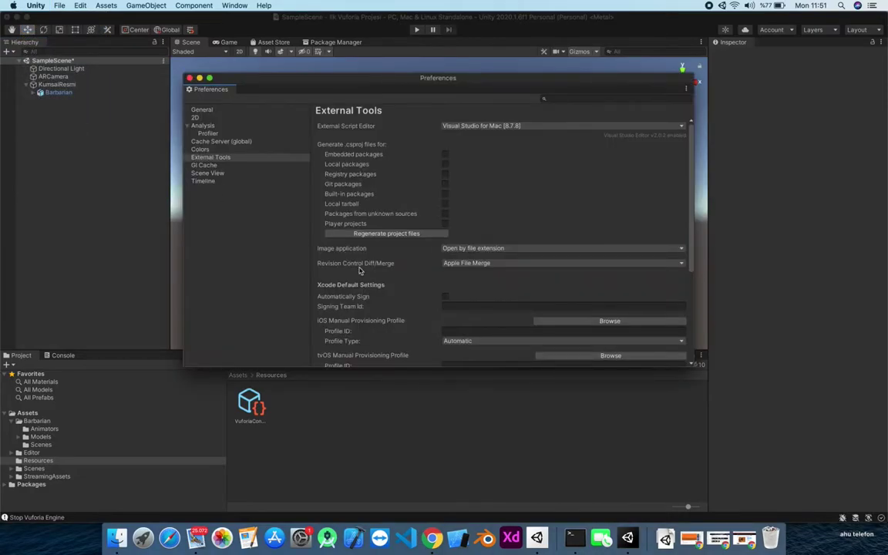
{"action": "scroll", "coordinate": [359, 266], "scroll_direction": "down", "scroll_amount": 3}
{"action": "scroll", "coordinate": [350, 257], "scroll_direction": "down", "scroll_amount": 3}
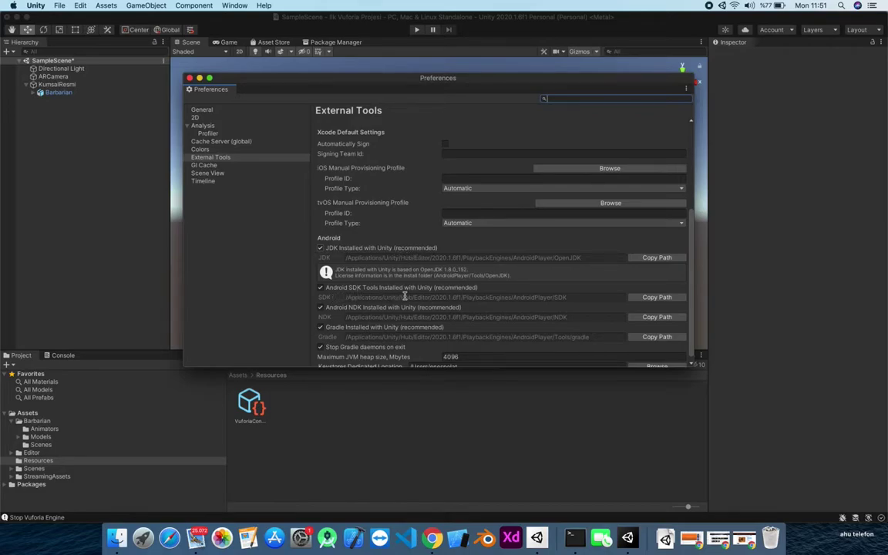
{"action": "left_click", "coordinate": [189, 77]}
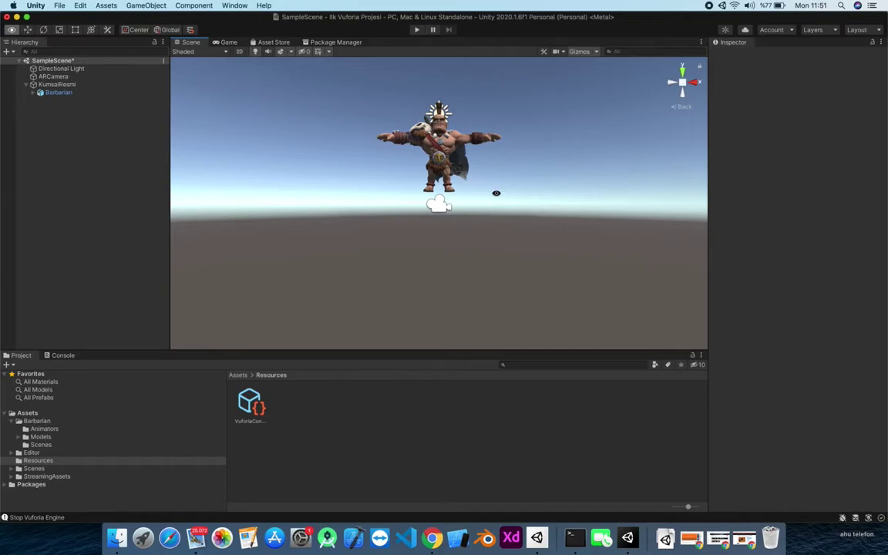
Open the build settings and switch the build platform to Android.
{"action": "left_click_drag", "start_coordinate": [493, 191], "coordinate": [586, 276], "text": "alt"}
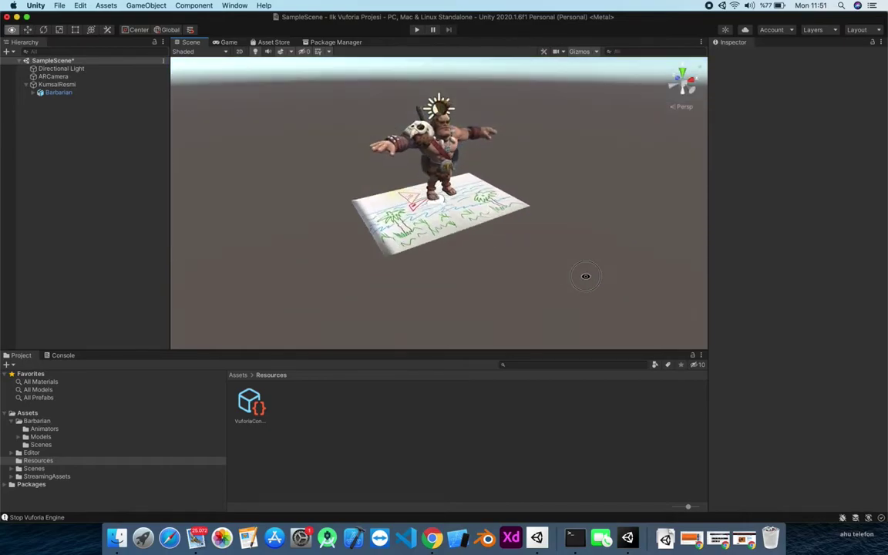
{"action": "left_click", "coordinate": [58, 6]}
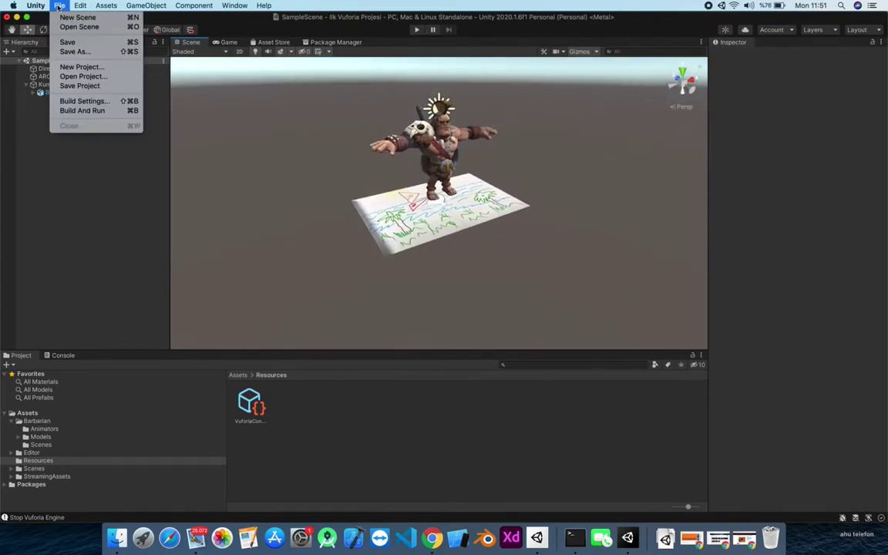
{"action": "left_click", "coordinate": [96, 101]}
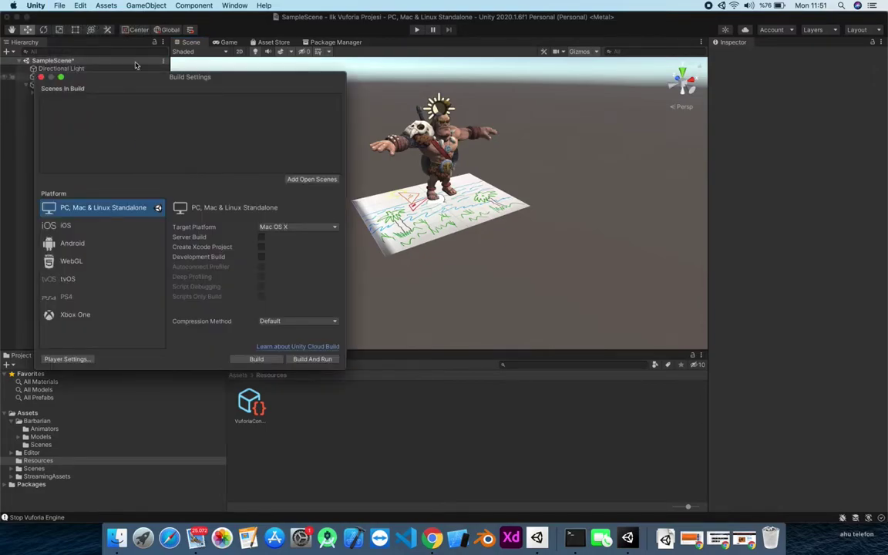
{"action": "left_click_drag", "start_coordinate": [127, 82], "coordinate": [169, 97]}
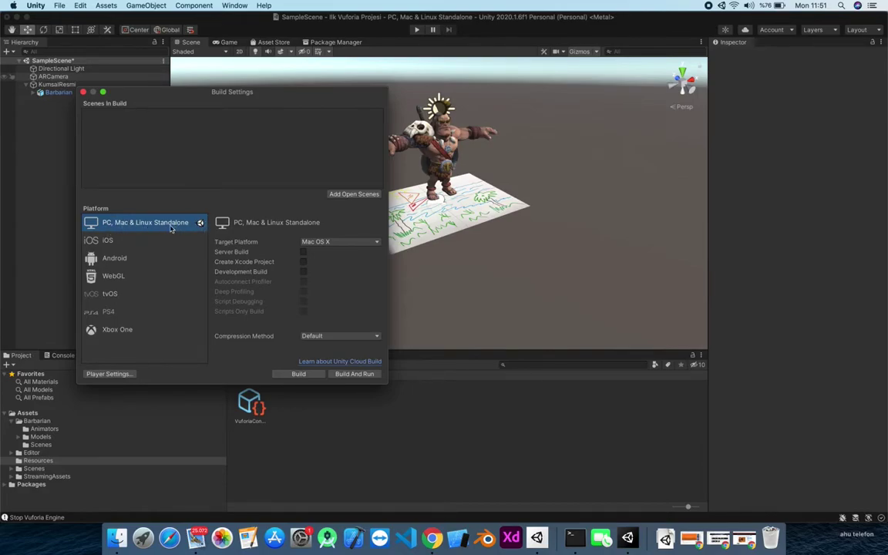
{"action": "left_click", "coordinate": [111, 259]}
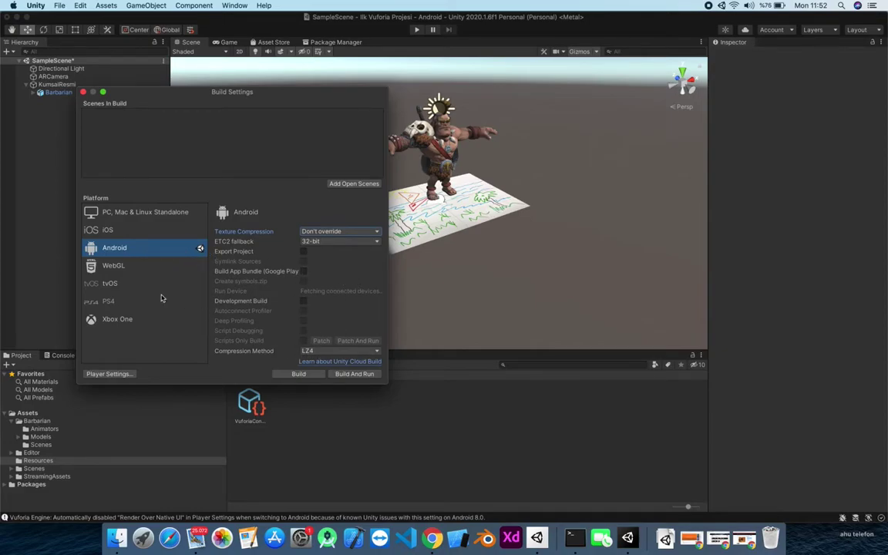
Open the player settings and remove the space between the two words of the company name.
{"action": "left_click", "coordinate": [101, 374]}
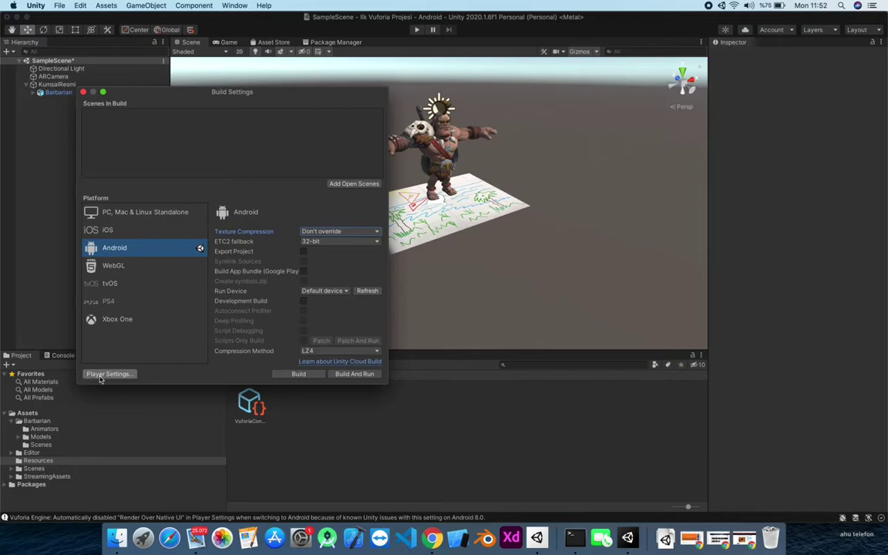
{"action": "left_click_drag", "start_coordinate": [485, 149], "coordinate": [451, 178]}
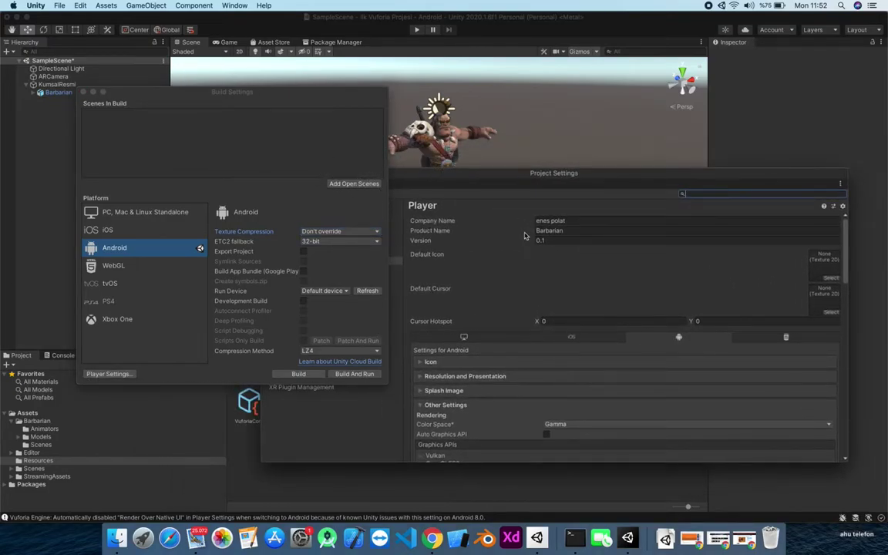
{"action": "left_click", "coordinate": [551, 221]}
{"action": "key", "text": "Left"}
{"action": "key", "text": "Right"}
{"action": "key", "text": "Right"}
{"action": "key", "text": "Right"}
{"action": "key", "text": "Right"}
{"action": "key", "text": "Right"}
{"action": "key", "text": "BackSpace"}
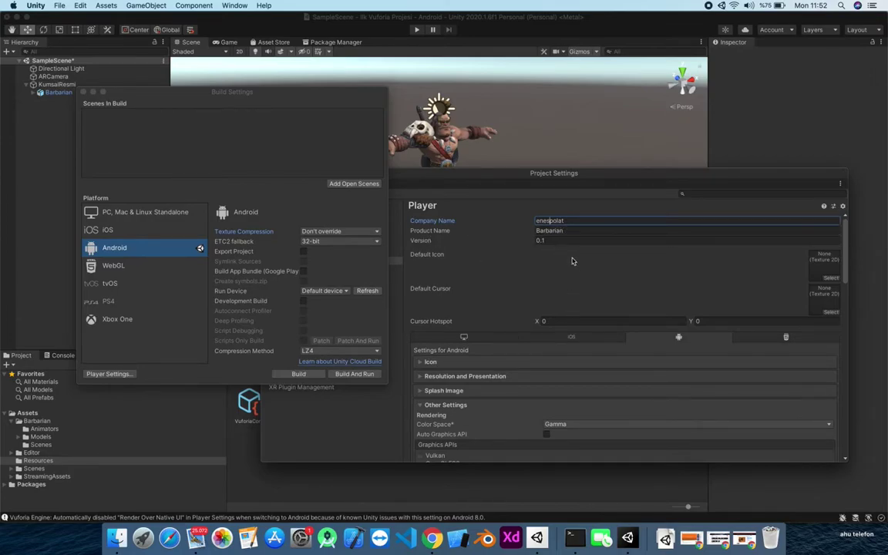
Change the product name to "Barbaarian" in the player settings.
{"action": "scroll", "coordinate": [572, 255], "scroll_direction": "down", "scroll_amount": 1}
{"action": "left_click", "coordinate": [573, 222]}
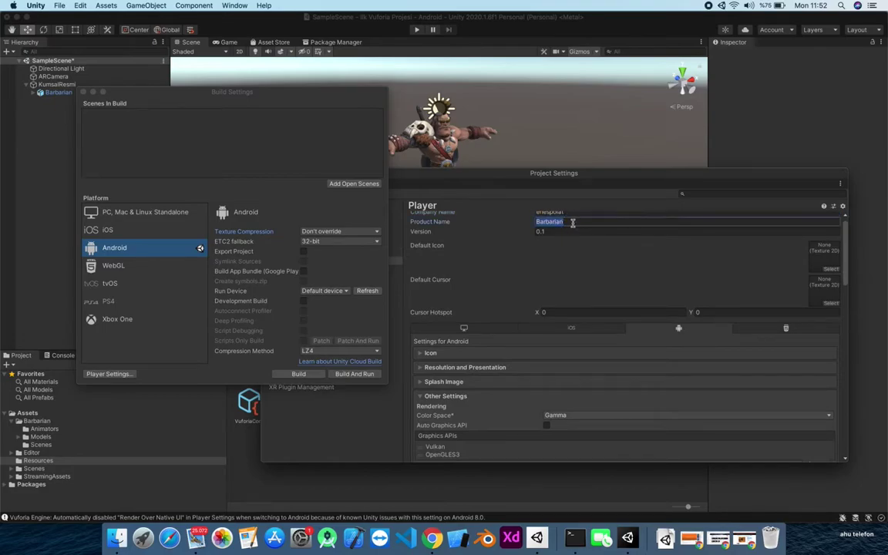
{"action": "type", "text": "Uy"}
{"action": "scroll", "coordinate": [574, 231], "scroll_direction": "up", "scroll_amount": 1}
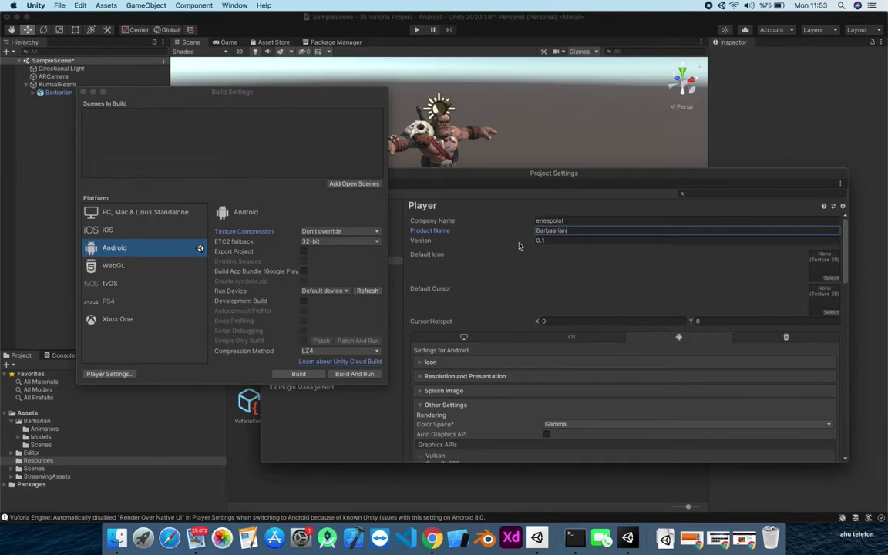
Expand the Android icon settings, then switch to Chrome and capture a screenshot of the Barbarian warrior artwork on the Asset Store page.
{"action": "scroll", "coordinate": [509, 262], "scroll_direction": "down", "scroll_amount": 3}
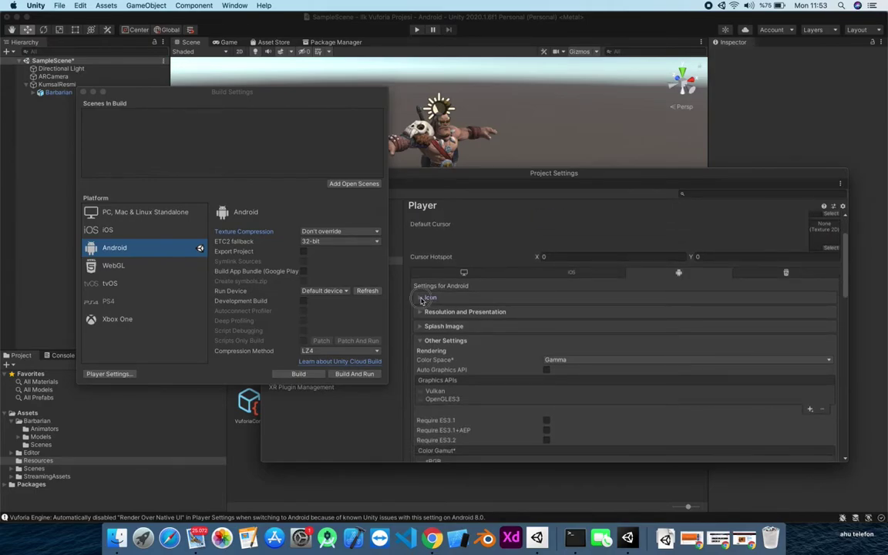
{"action": "left_click", "coordinate": [590, 297]}
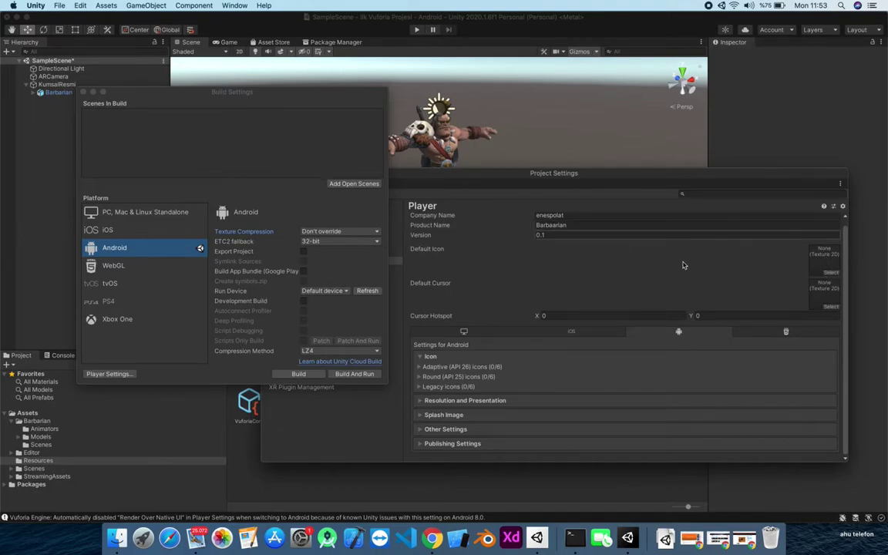
{"action": "left_click", "coordinate": [432, 537]}
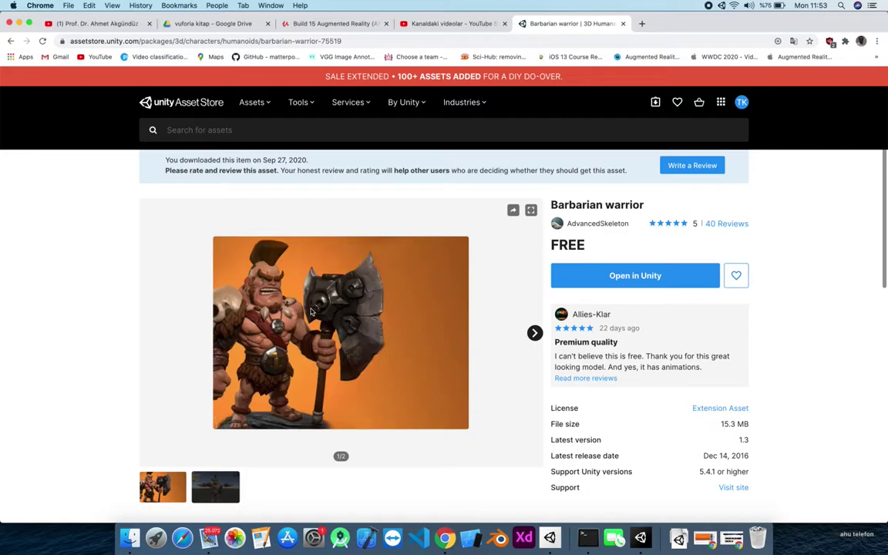
{"action": "key", "text": "super+shift+4"}
{"action": "left_click_drag", "start_coordinate": [212, 236], "coordinate": [356, 430]}
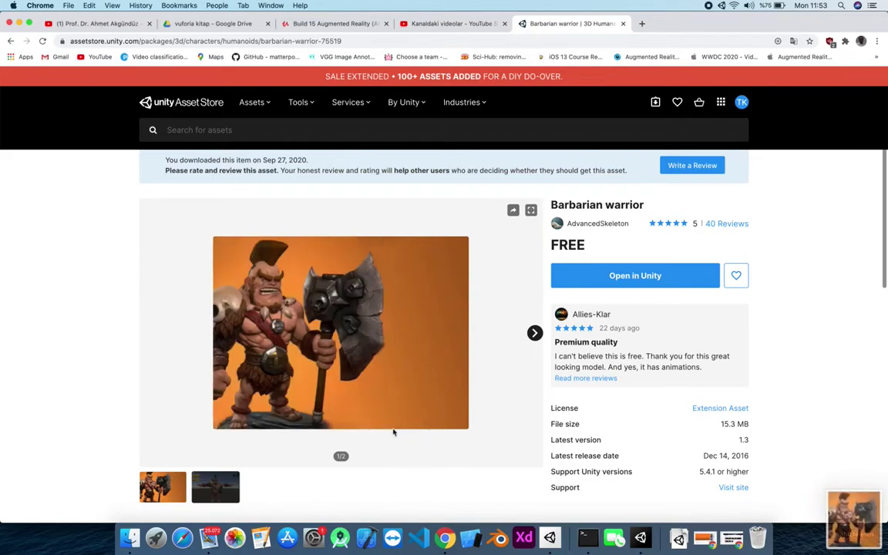
Minimize the browser, return to the Unity editor and close the Project Settings and Build Settings windows.
{"action": "left_click", "coordinate": [19, 23]}
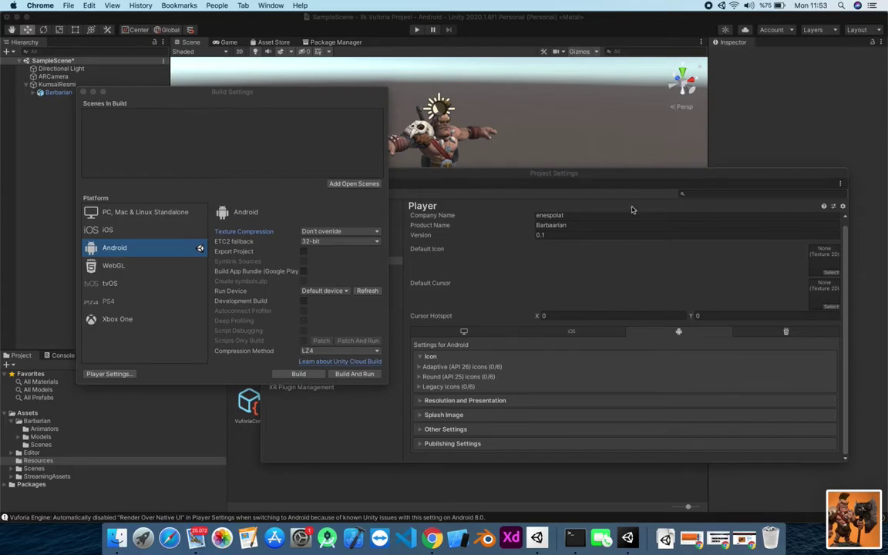
{"action": "key", "text": "super+m"}
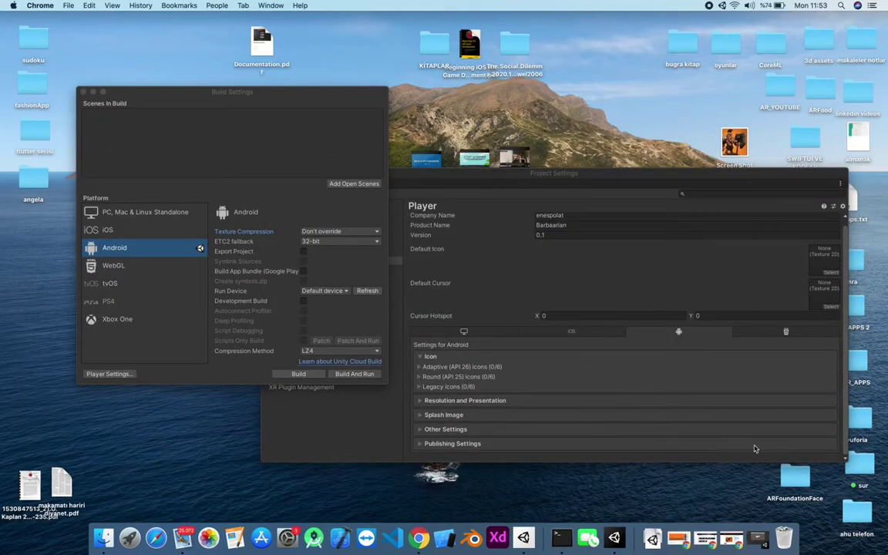
{"action": "left_click_drag", "start_coordinate": [666, 175], "coordinate": [704, 218]}
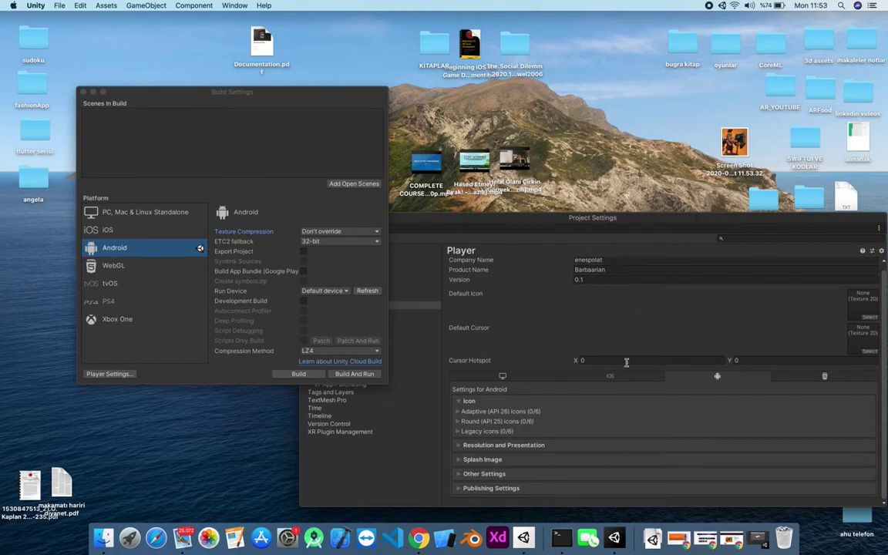
{"action": "scroll", "coordinate": [623, 320], "scroll_direction": "up", "scroll_amount": 1}
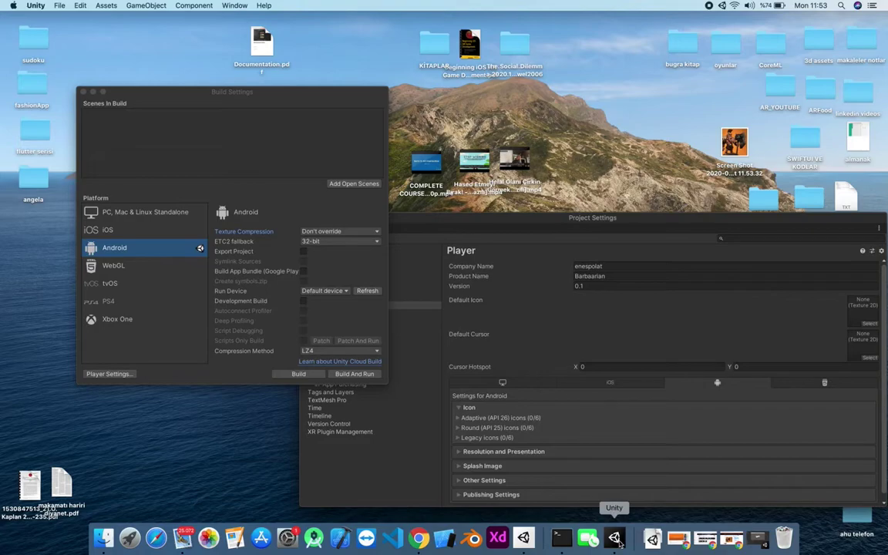
{"action": "mouse_move", "coordinate": [431, 225]}
{"action": "left_mouse_down"}
{"action": "mouse_move", "coordinate": [453, 230]}
{"action": "mouse_move", "coordinate": [430, 256]}
{"action": "mouse_move", "coordinate": [497, 235]}
{"action": "mouse_move", "coordinate": [435, 236]}
{"action": "left_mouse_up"}
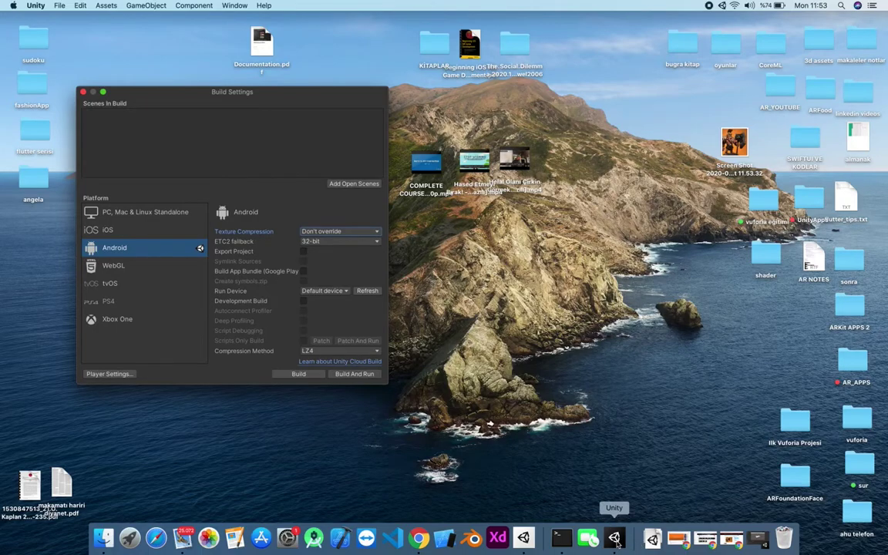
{"action": "left_click", "coordinate": [613, 537]}
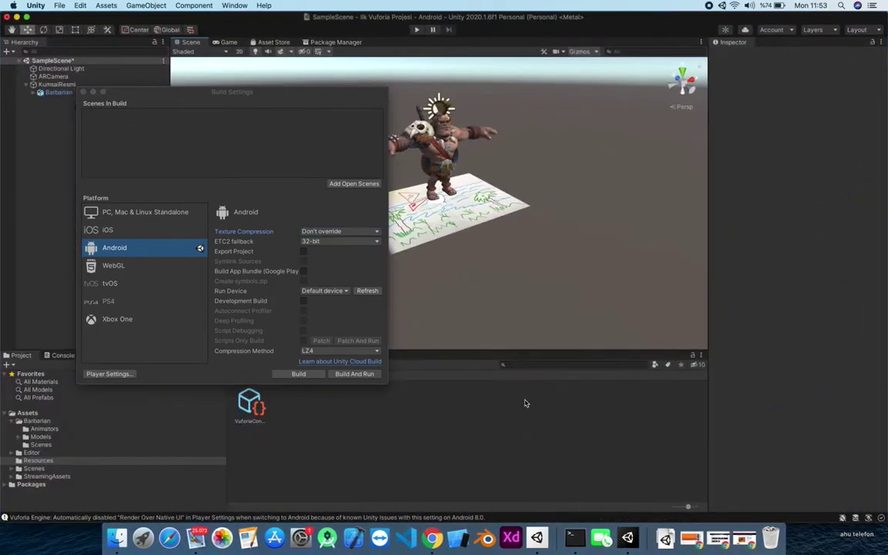
{"action": "left_click", "coordinate": [83, 91]}
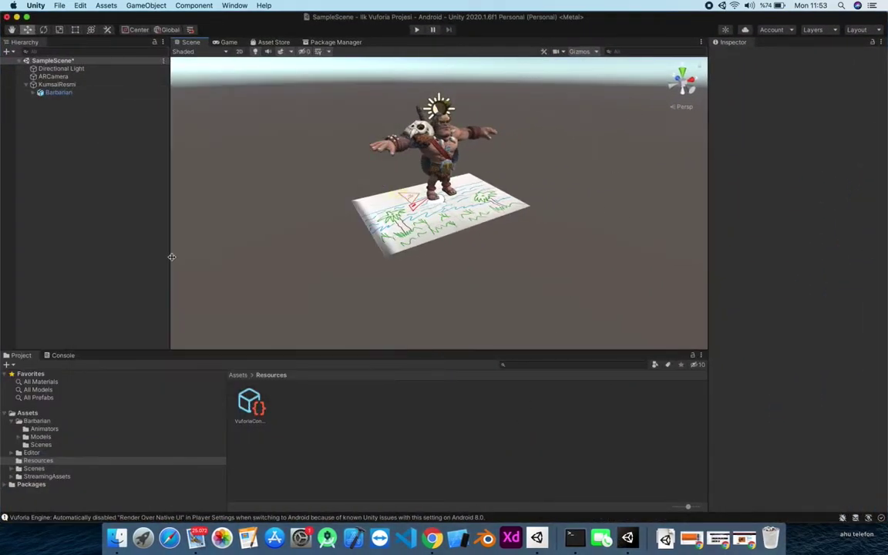
Import the barbarian screenshot from the desktop into the project's Resources folder, then maximize the Unity editor again.
{"action": "left_click", "coordinate": [34, 415]}
{"action": "left_click", "coordinate": [35, 421]}
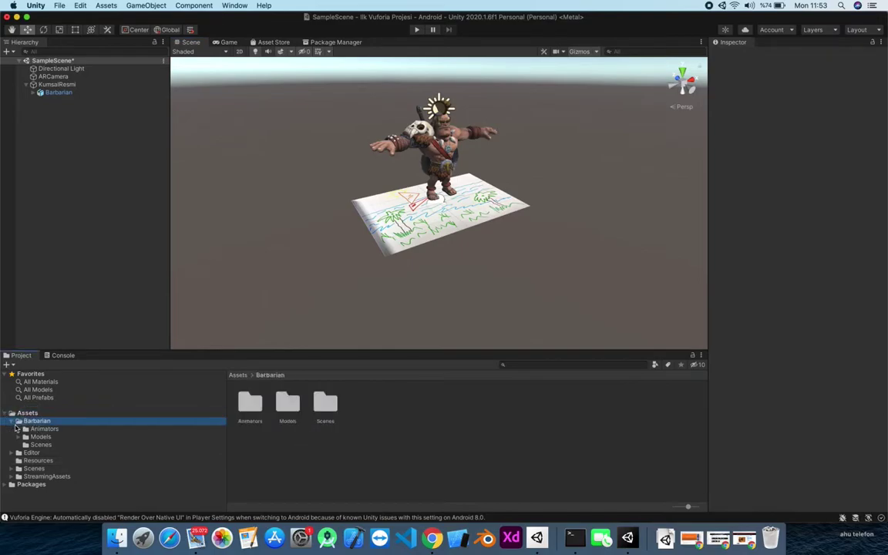
{"action": "left_click", "coordinate": [11, 421]}
{"action": "left_click", "coordinate": [37, 437]}
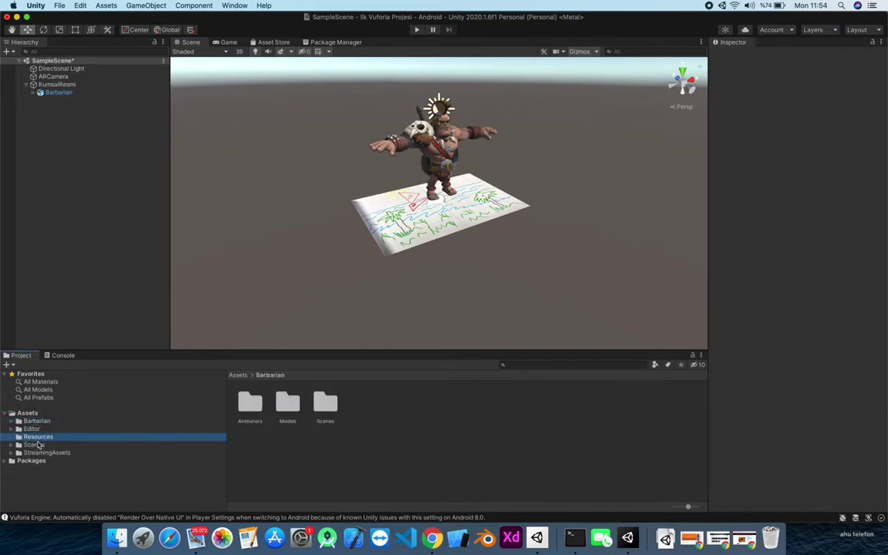
{"action": "left_click_drag", "start_coordinate": [652, 25], "coordinate": [417, 23]}
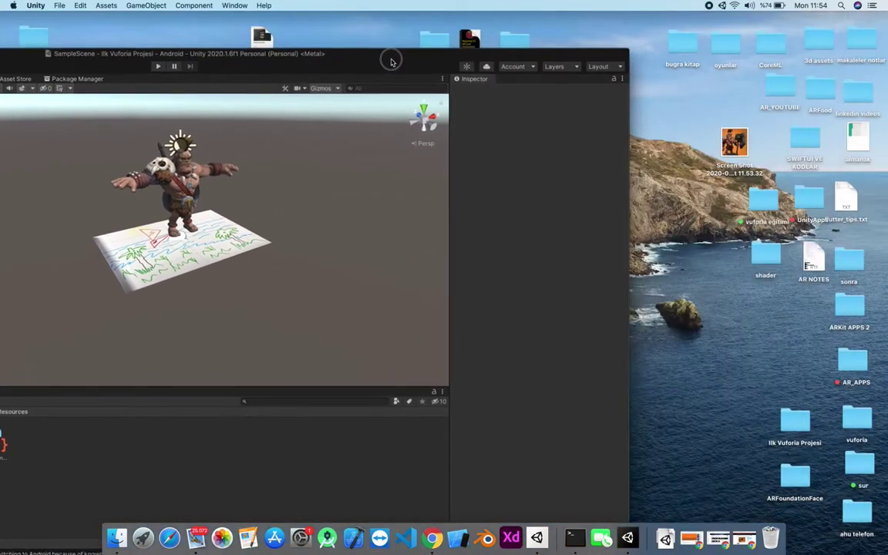
{"action": "left_click_drag", "start_coordinate": [733, 143], "coordinate": [155, 421]}
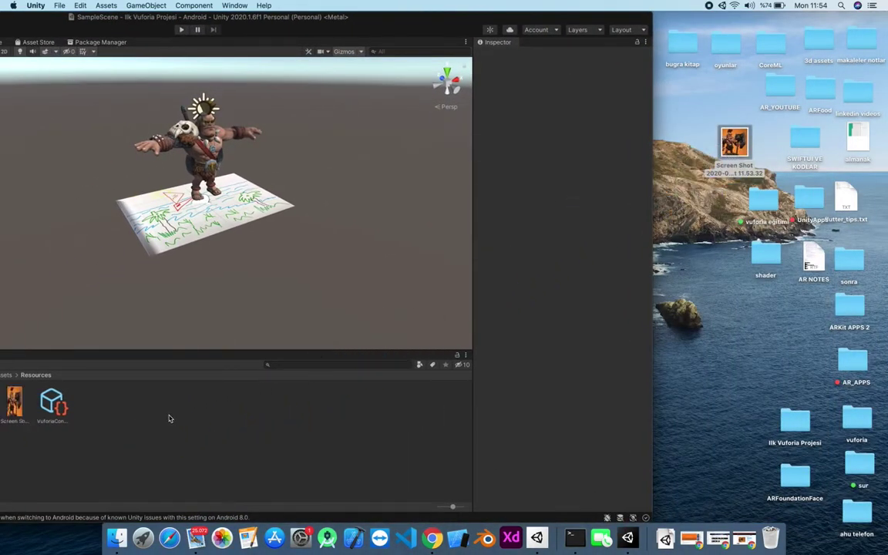
{"action": "double_click", "coordinate": [398, 23]}
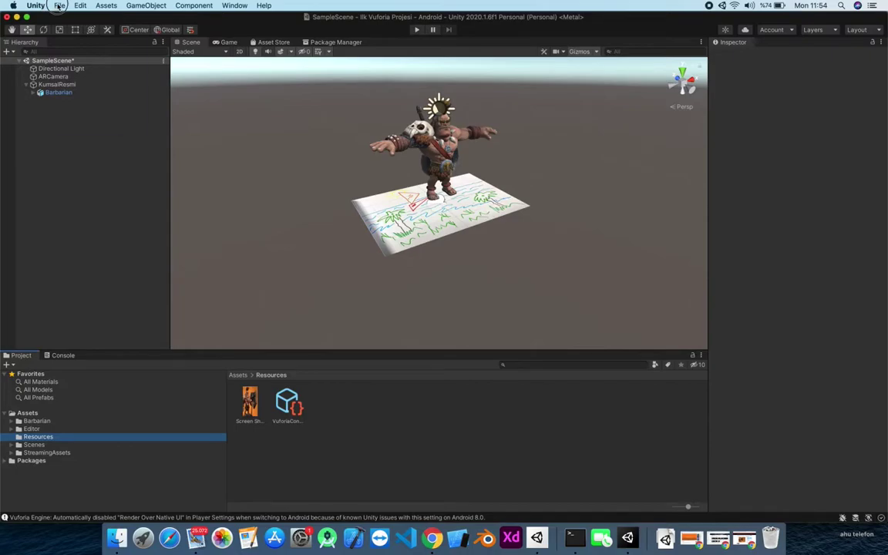
Reopen the player settings from the build settings and assign the barbarian screenshot as the default icon and default cursor.
{"action": "left_click", "coordinate": [58, 6]}
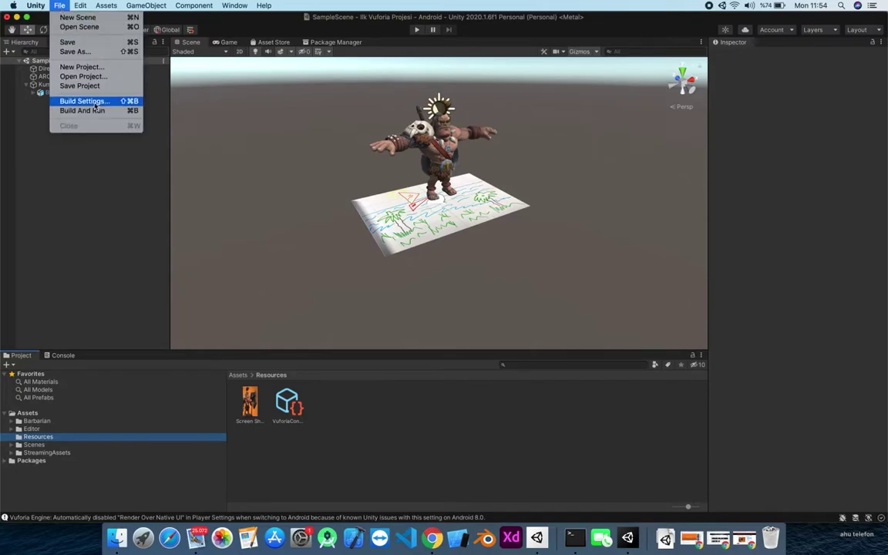
{"action": "left_click", "coordinate": [94, 102]}
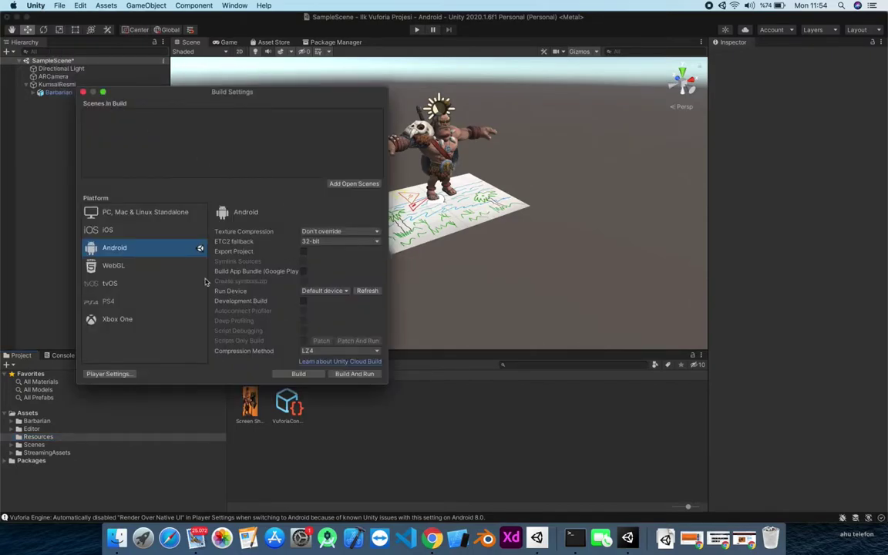
{"action": "left_click", "coordinate": [119, 374]}
{"action": "left_click_drag", "start_coordinate": [567, 233], "coordinate": [414, 71]}
{"action": "left_click_drag", "start_coordinate": [257, 89], "coordinate": [111, 71]}
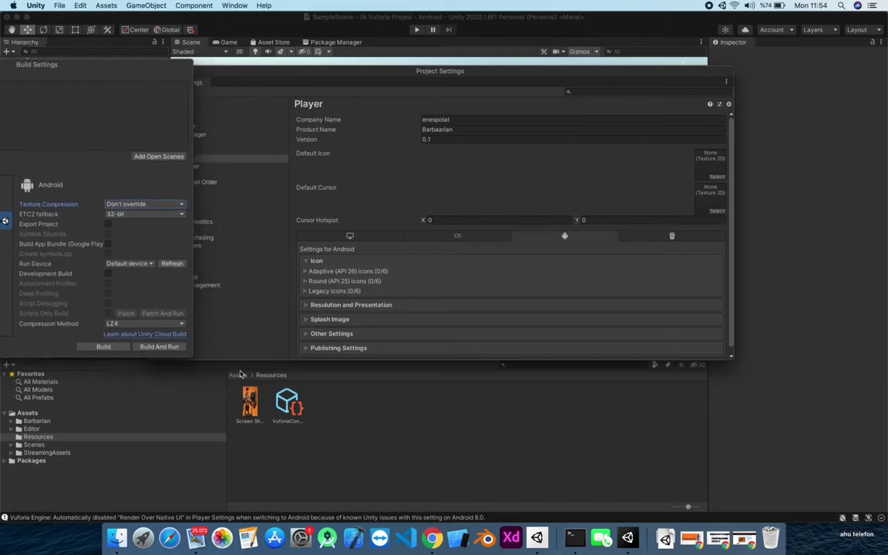
{"action": "left_click_drag", "start_coordinate": [249, 402], "coordinate": [722, 151]}
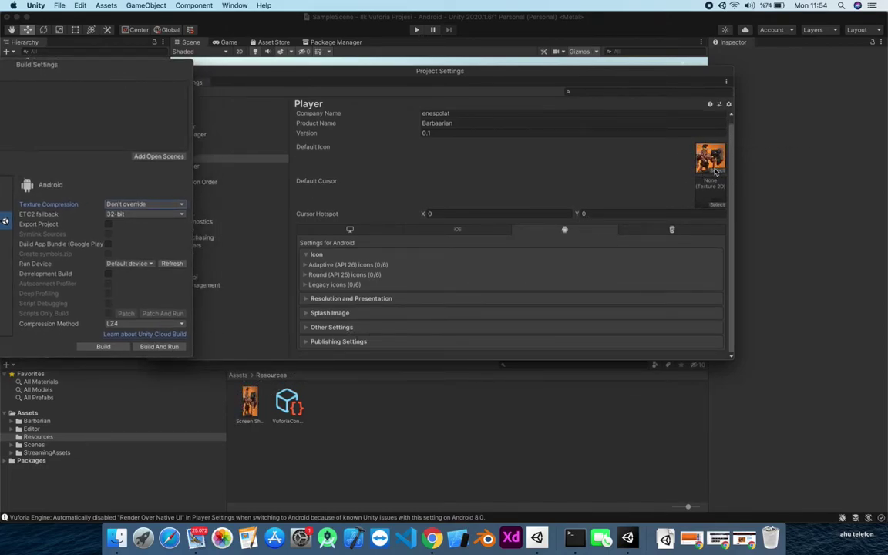
{"action": "left_click_drag", "start_coordinate": [248, 403], "coordinate": [717, 188]}
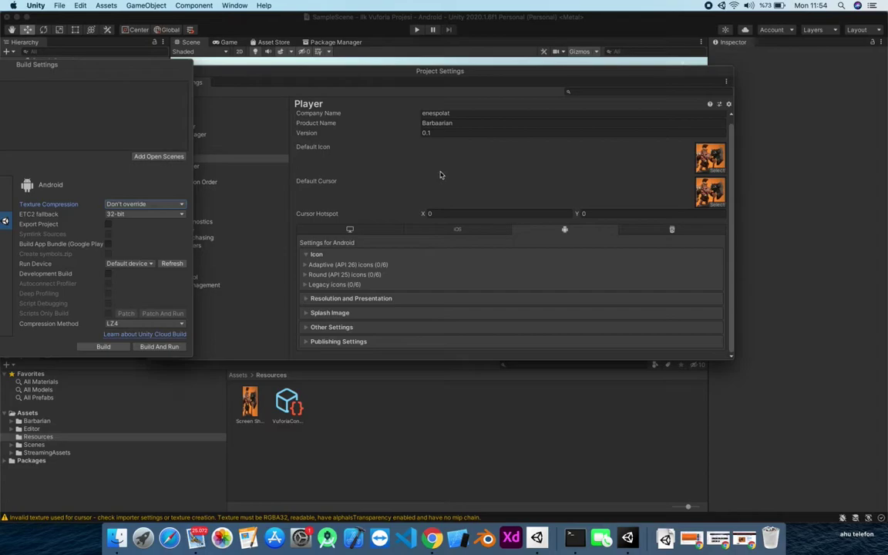
Correct the product name to "Barbarian" by removing the extra "a".
{"action": "left_click", "coordinate": [439, 125]}
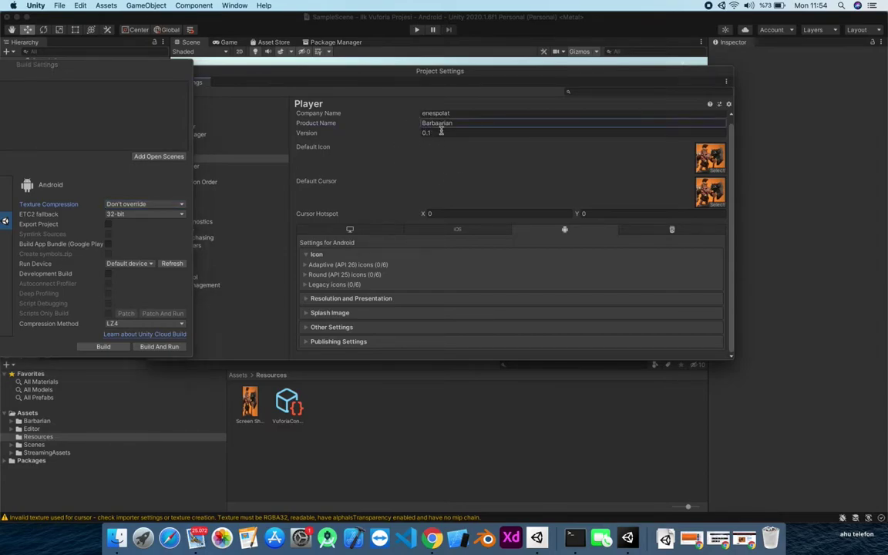
{"action": "double_click", "coordinate": [439, 123]}
{"action": "key", "text": "Left"}
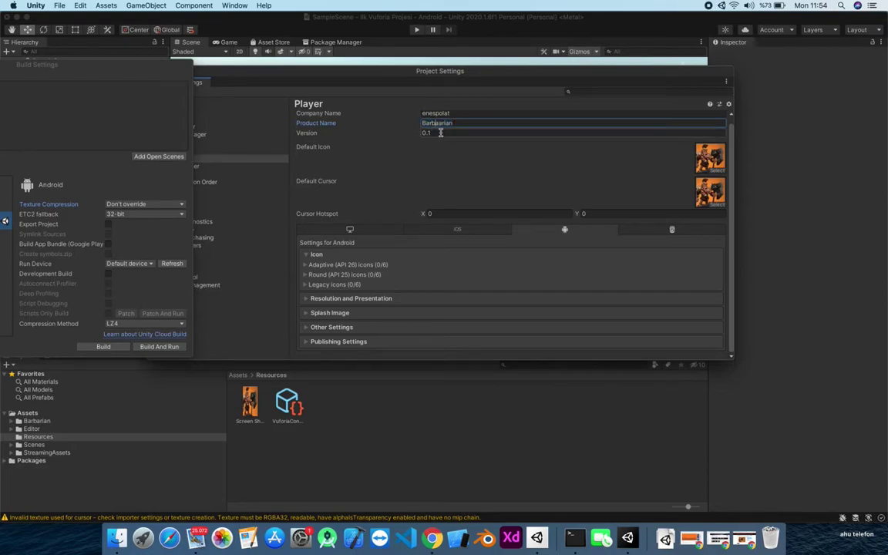
{"action": "key", "text": "BackSpace"}
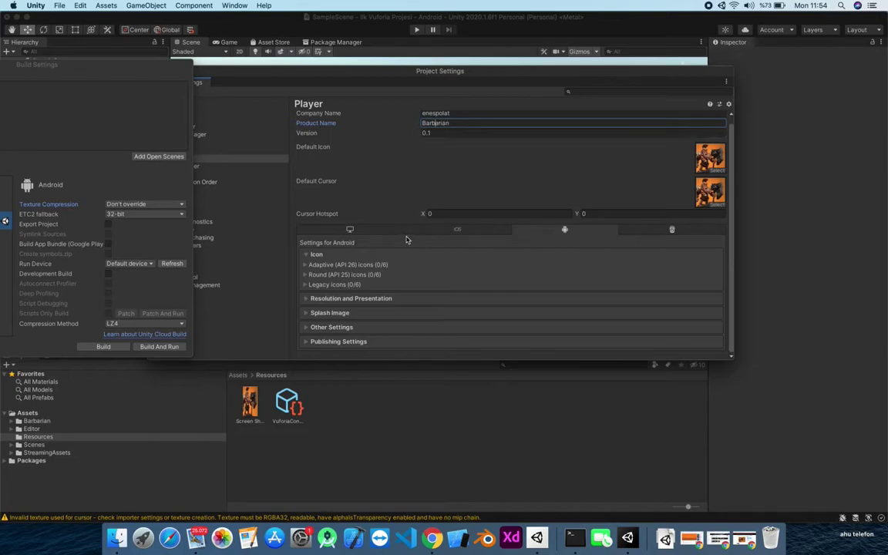
Remove Vulkan from the Graphics APIs list in the Android Other Settings.
{"action": "left_click", "coordinate": [308, 326]}
{"action": "scroll", "coordinate": [416, 293], "scroll_direction": "down", "scroll_amount": 2}
{"action": "scroll", "coordinate": [432, 284], "scroll_direction": "down", "scroll_amount": 2}
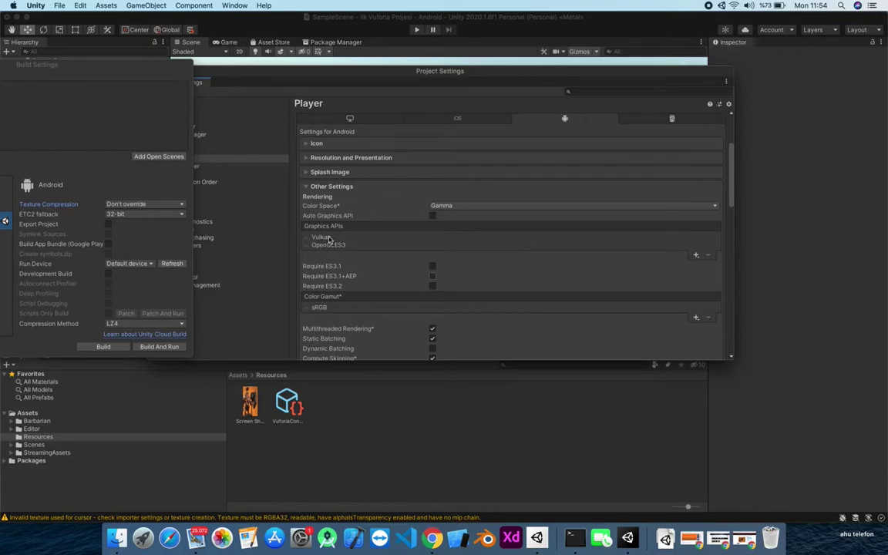
{"action": "left_click", "coordinate": [321, 236]}
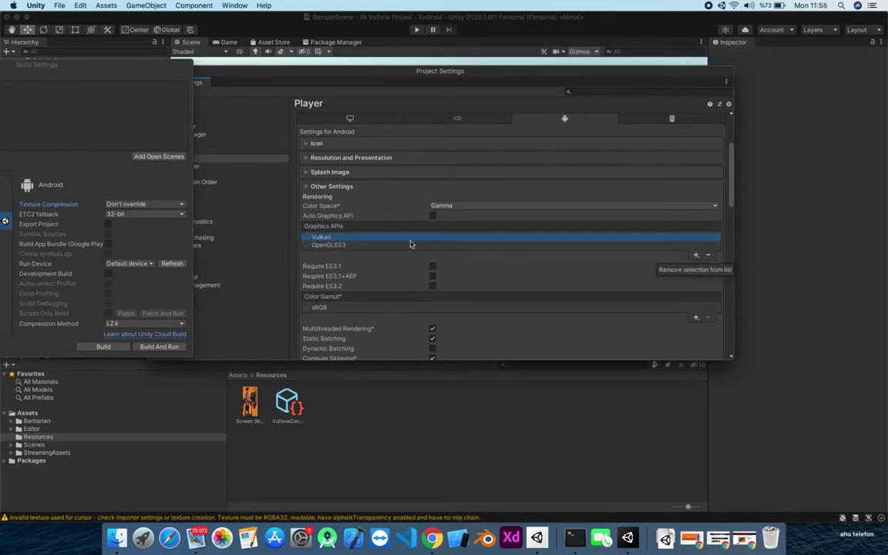
{"action": "left_click", "coordinate": [709, 256]}
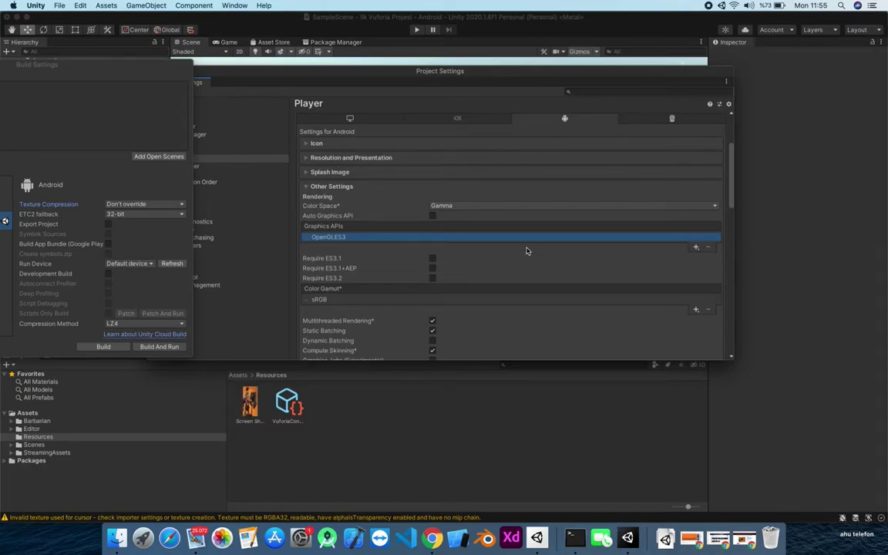
Set the default orientation to Landscape Left in the Android Resolution and Presentation settings.
{"action": "left_click", "coordinate": [306, 158]}
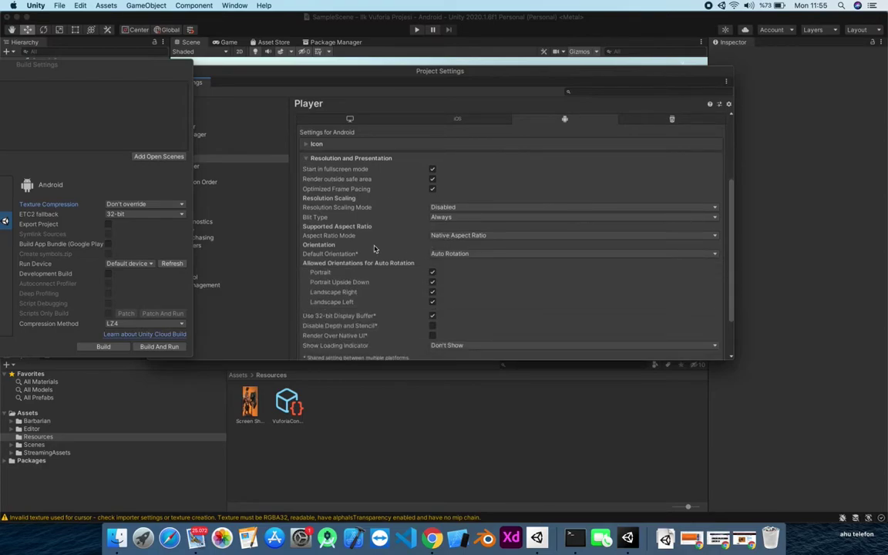
{"action": "left_click", "coordinate": [466, 255]}
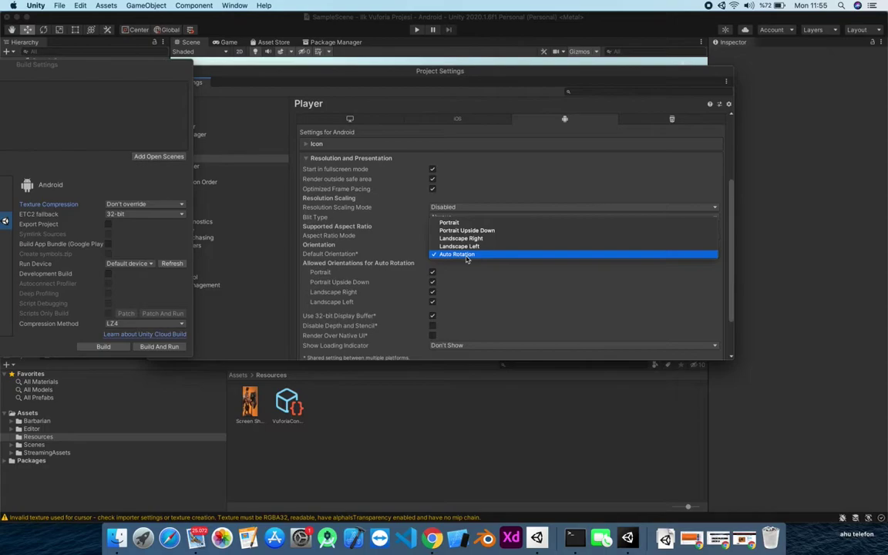
{"action": "left_click", "coordinate": [469, 254]}
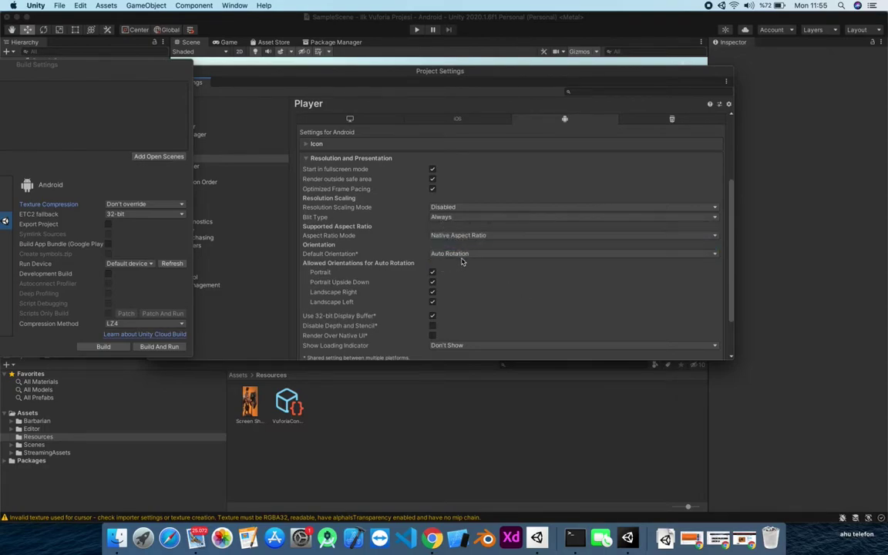
{"action": "left_click", "coordinate": [470, 260]}
{"action": "left_click", "coordinate": [470, 241]}
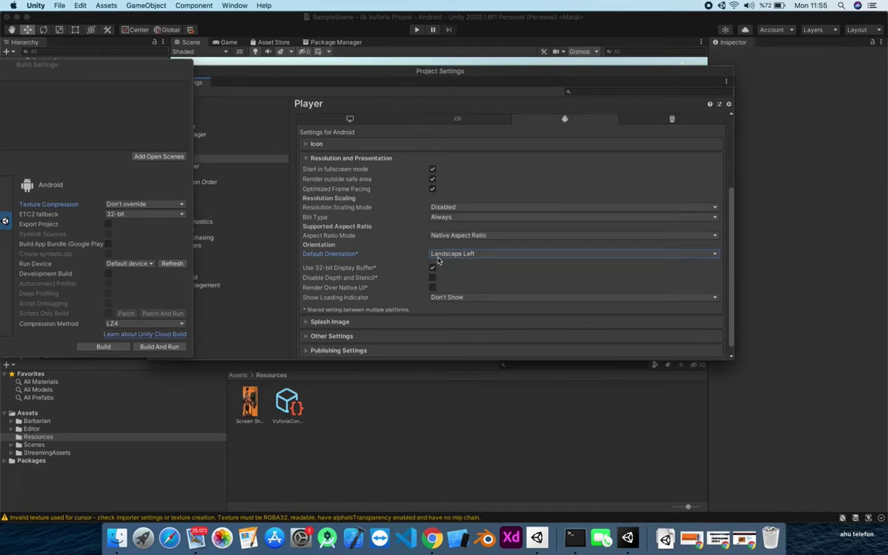
{"action": "scroll", "coordinate": [463, 277], "scroll_direction": "down", "scroll_amount": 1}
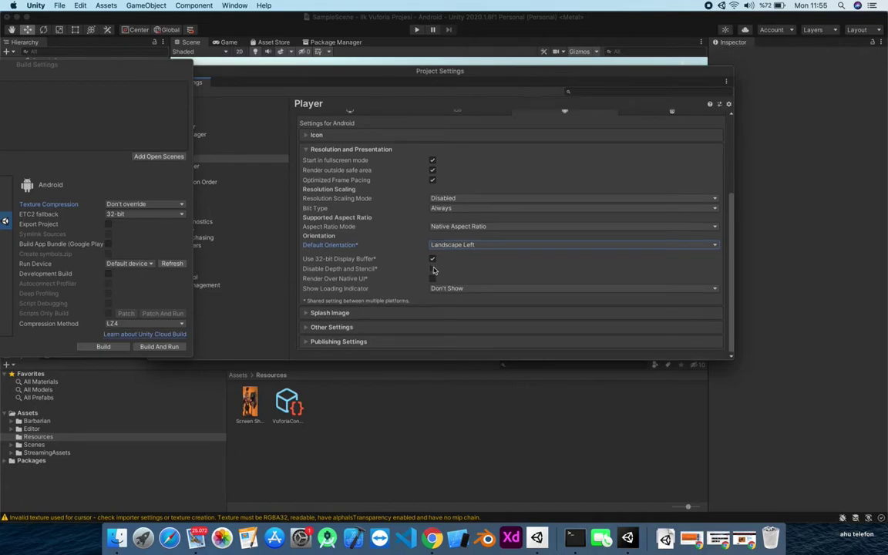
{"action": "left_click", "coordinate": [456, 245]}
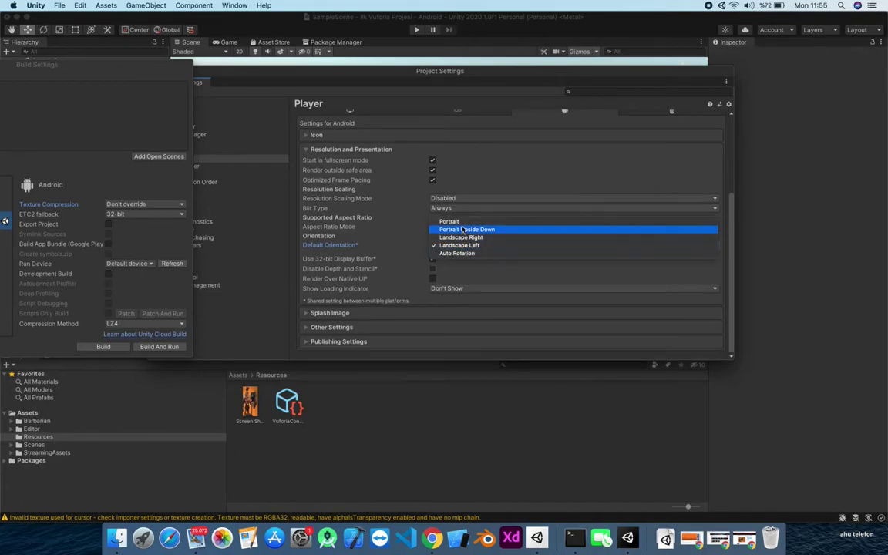
{"action": "left_click", "coordinate": [396, 246]}
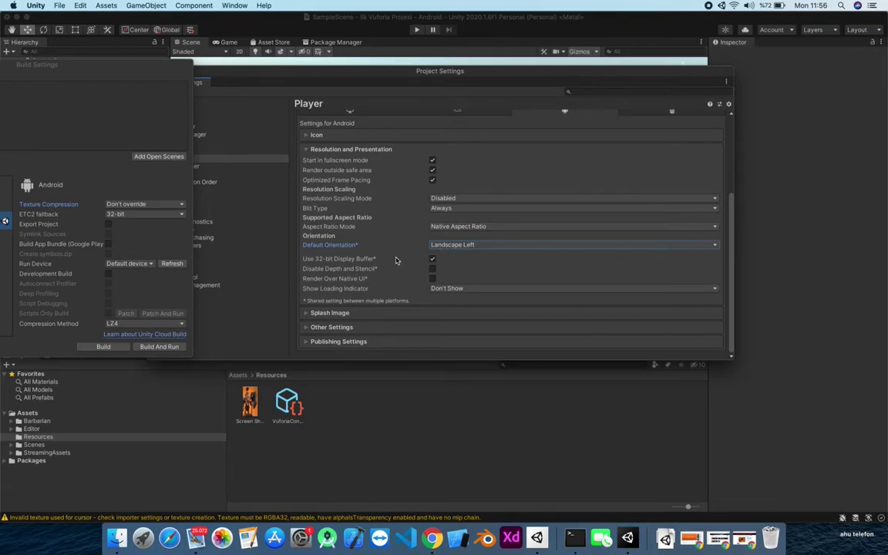
Set the minimum API level to Android 6.0 'Marshmallow' (API level 23) in the Android Other Settings.
{"action": "left_click", "coordinate": [308, 330]}
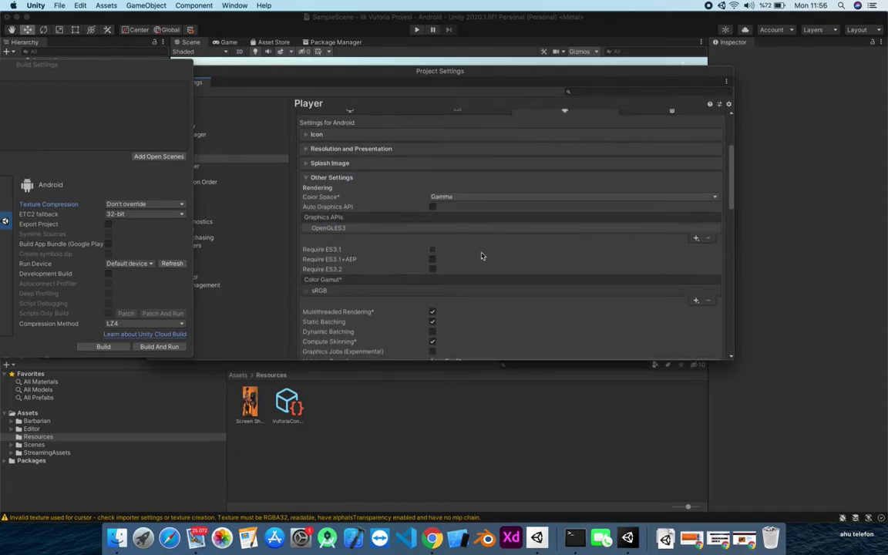
{"action": "scroll", "coordinate": [470, 251], "scroll_direction": "down", "scroll_amount": 5}
{"action": "scroll", "coordinate": [470, 250], "scroll_direction": "down", "scroll_amount": 5}
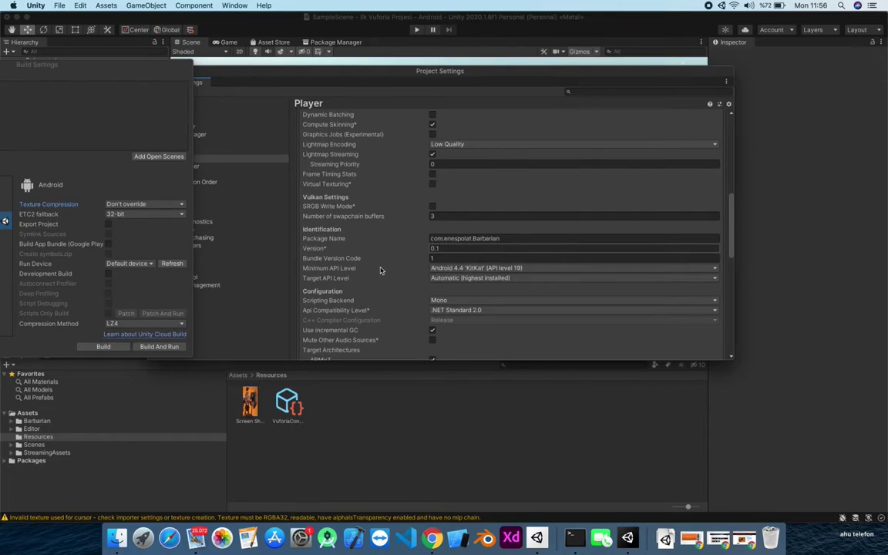
{"action": "left_click", "coordinate": [517, 269]}
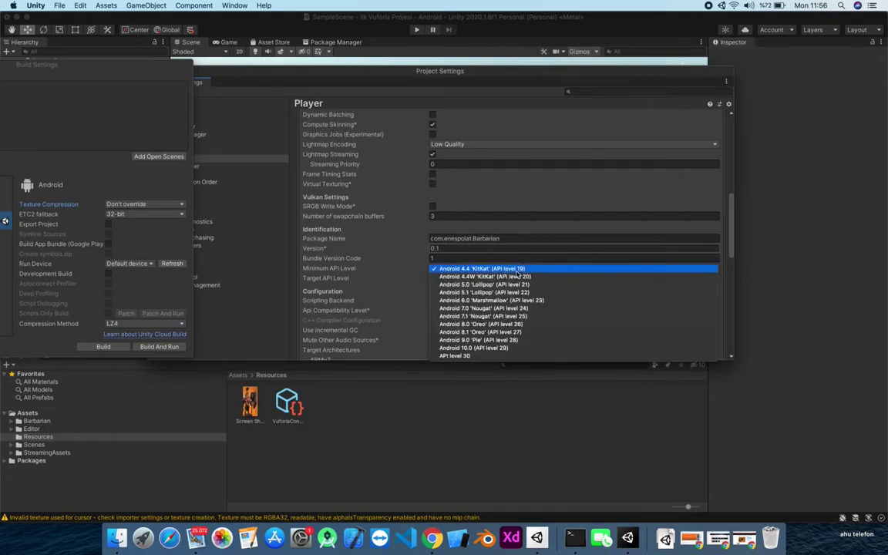
{"action": "left_click", "coordinate": [523, 300]}
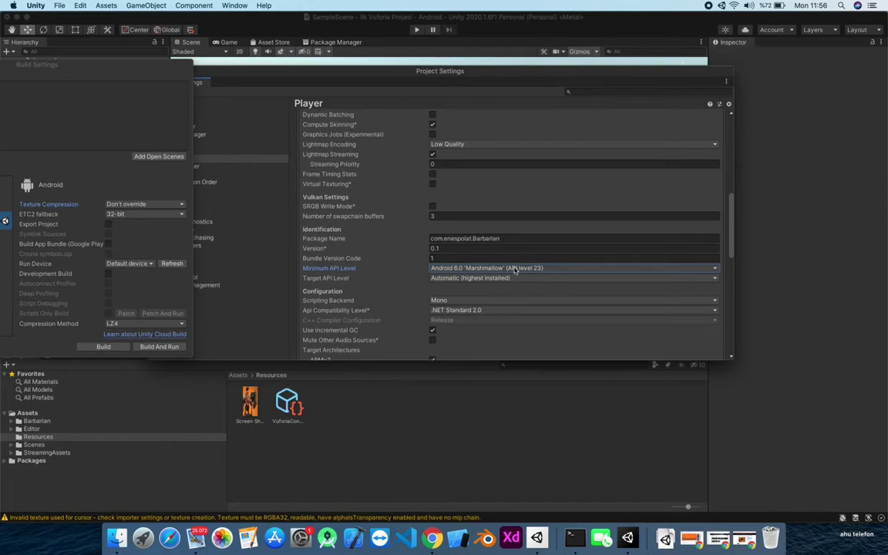
Review the remaining Android Other Settings and the Publishing Settings of the player.
{"action": "scroll", "coordinate": [487, 271], "scroll_direction": "down", "scroll_amount": 2}
{"action": "scroll", "coordinate": [487, 271], "scroll_direction": "down", "scroll_amount": 10}
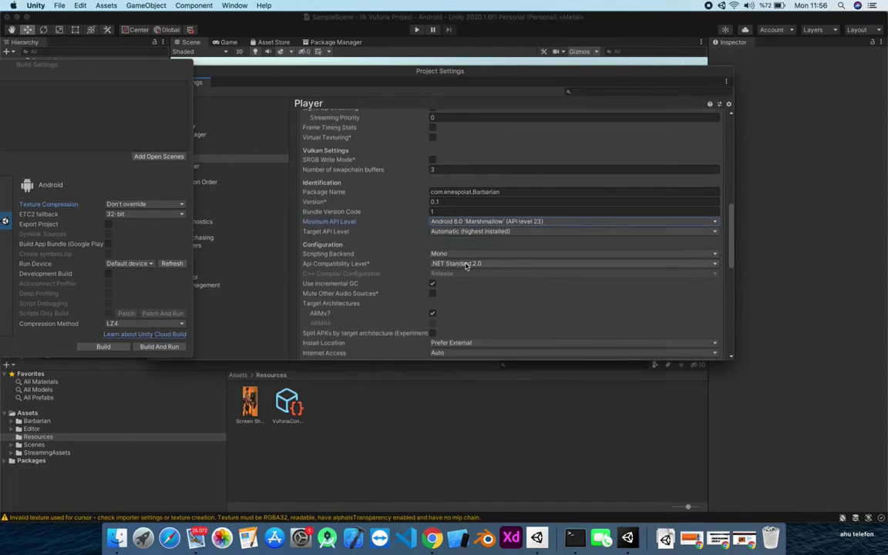
{"action": "scroll", "coordinate": [477, 263], "scroll_direction": "down", "scroll_amount": 12}
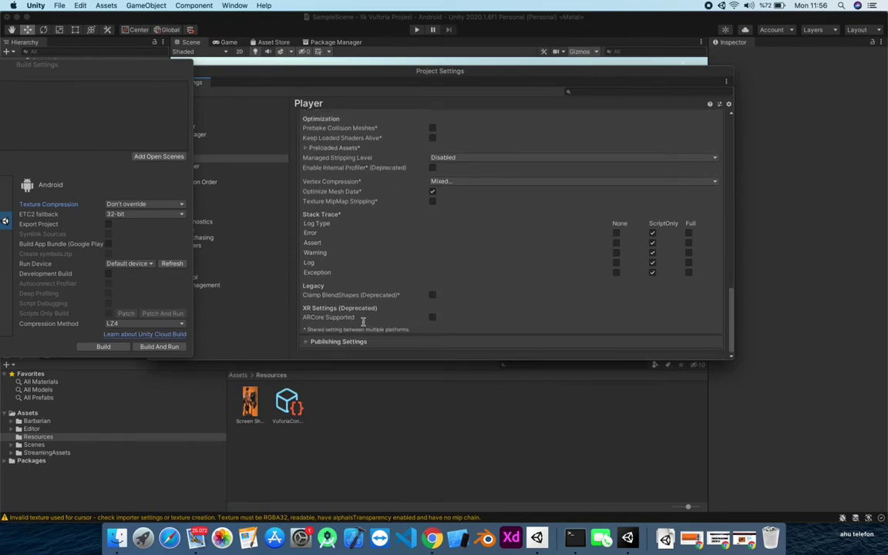
{"action": "left_click", "coordinate": [308, 340]}
{"action": "scroll", "coordinate": [444, 291], "scroll_direction": "down", "scroll_amount": 12}
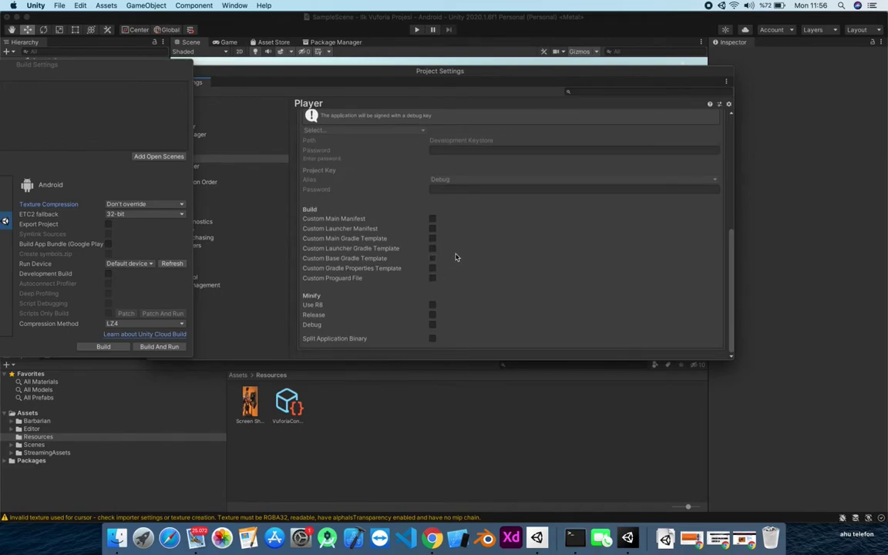
{"action": "scroll", "coordinate": [527, 281], "scroll_direction": "up", "scroll_amount": 12}
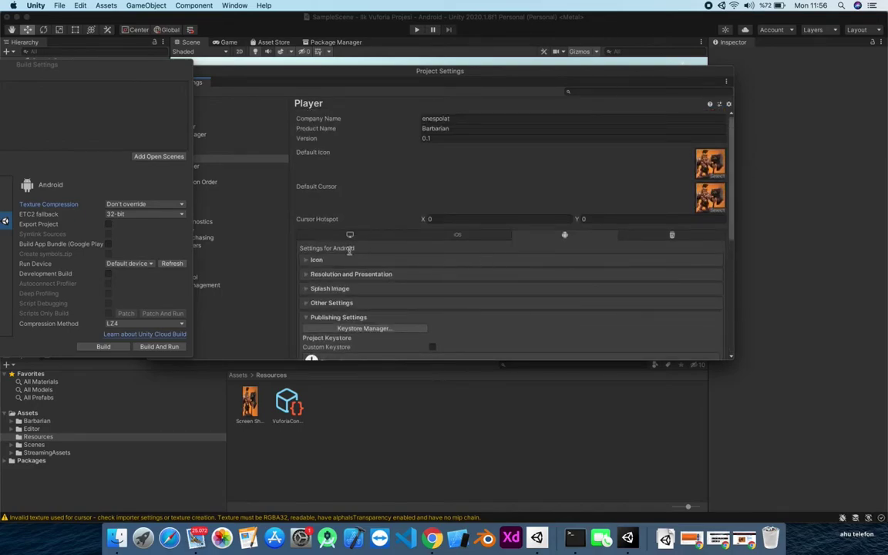
Look through the XR Plugin Management, Package Manager and Preset Manager pages and close the project settings.
{"action": "left_click", "coordinate": [255, 284]}
{"action": "left_click_drag", "start_coordinate": [308, 70], "coordinate": [431, 115]}
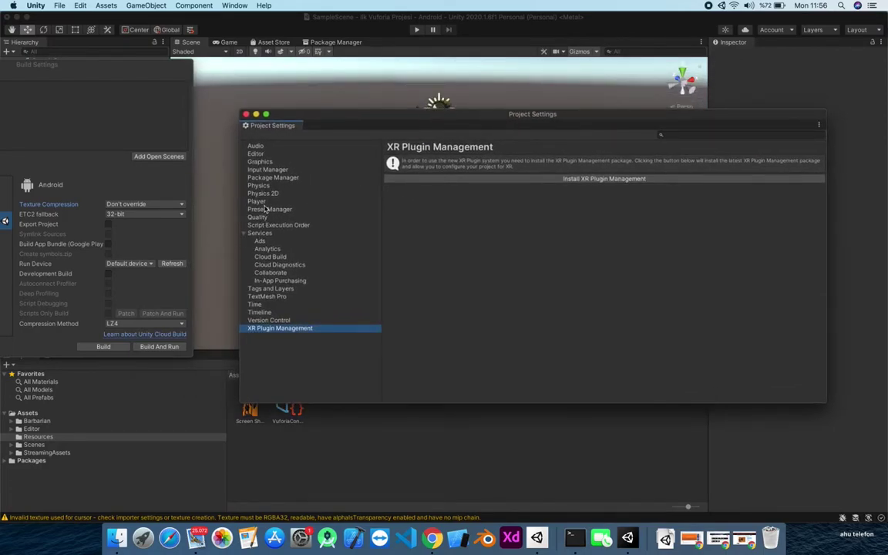
{"action": "left_click", "coordinate": [270, 177]}
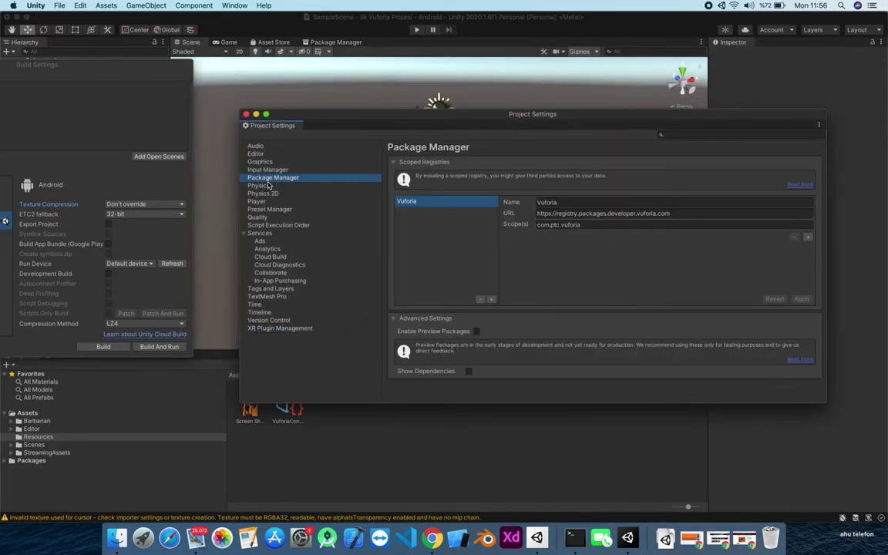
{"action": "left_click", "coordinate": [264, 210]}
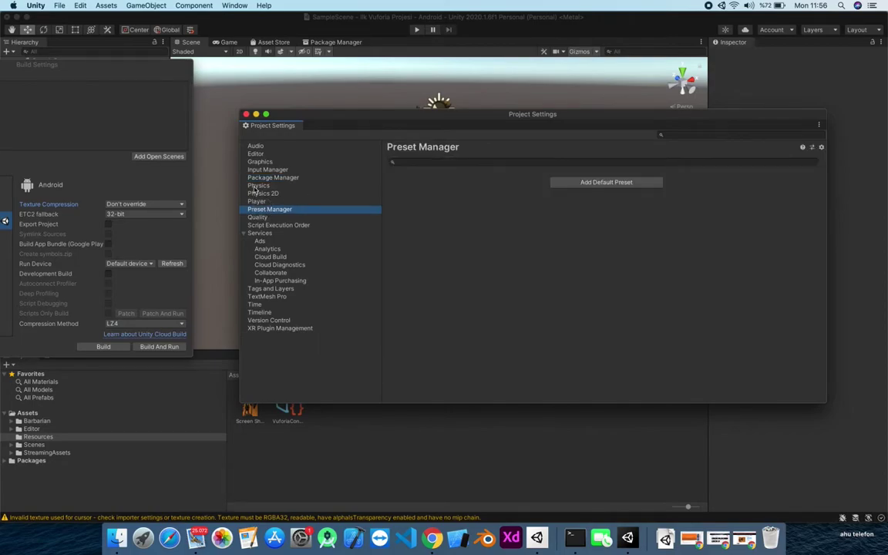
{"action": "left_click", "coordinate": [266, 178]}
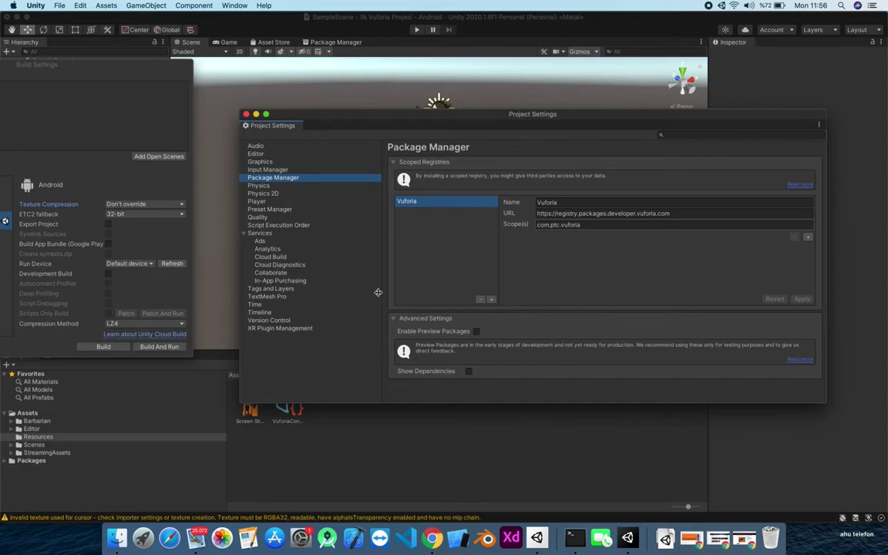
{"action": "left_click", "coordinate": [245, 115]}
Build the Android app into the Ilk Vuforia Projesi folder under the name "BabrbarianANDROID".
{"action": "left_click_drag", "start_coordinate": [127, 65], "coordinate": [568, 82]}
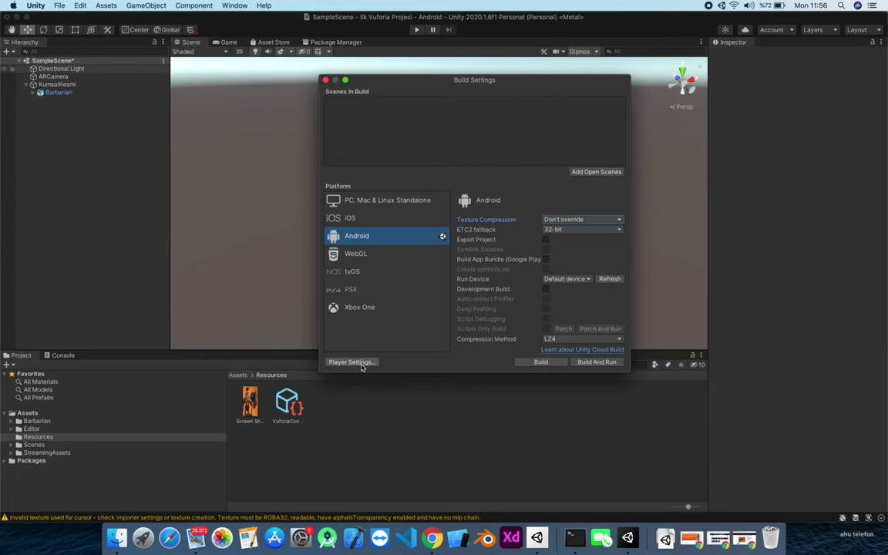
{"action": "left_click", "coordinate": [542, 362]}
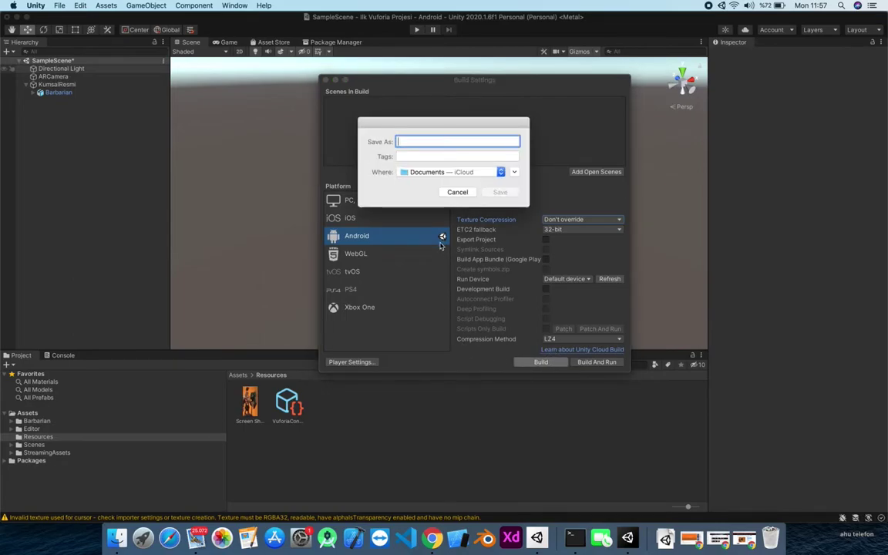
{"action": "left_click", "coordinate": [500, 172]}
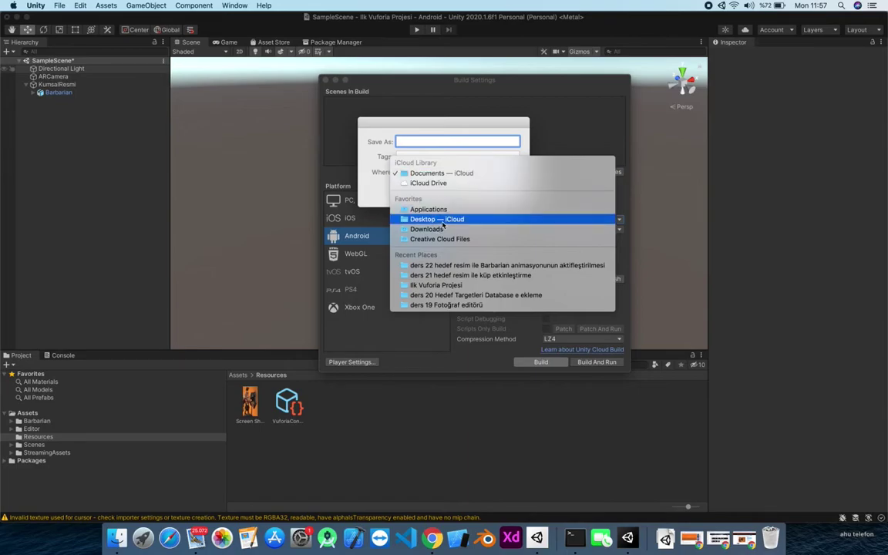
{"action": "left_click", "coordinate": [443, 220]}
{"action": "left_click", "coordinate": [502, 174]}
{"action": "left_click", "coordinate": [447, 285]}
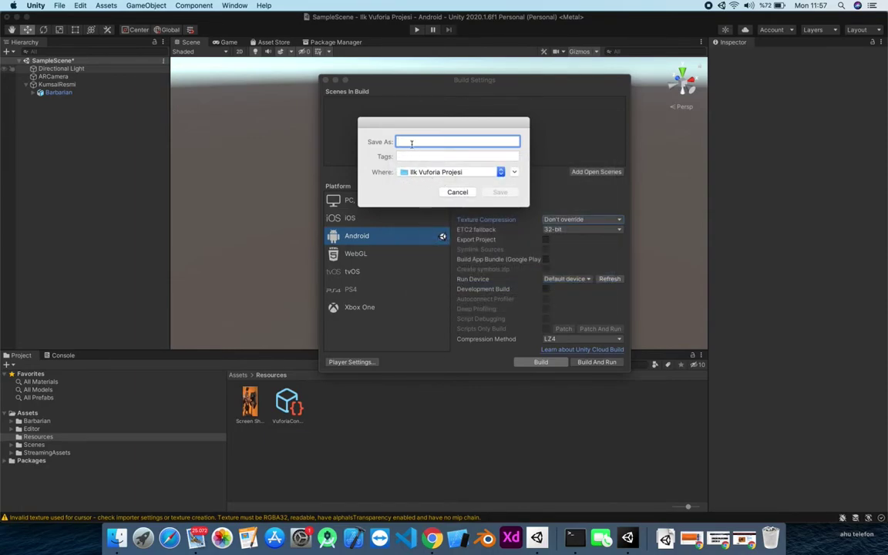
{"action": "type", "text": "BabrbarianANDROID"}
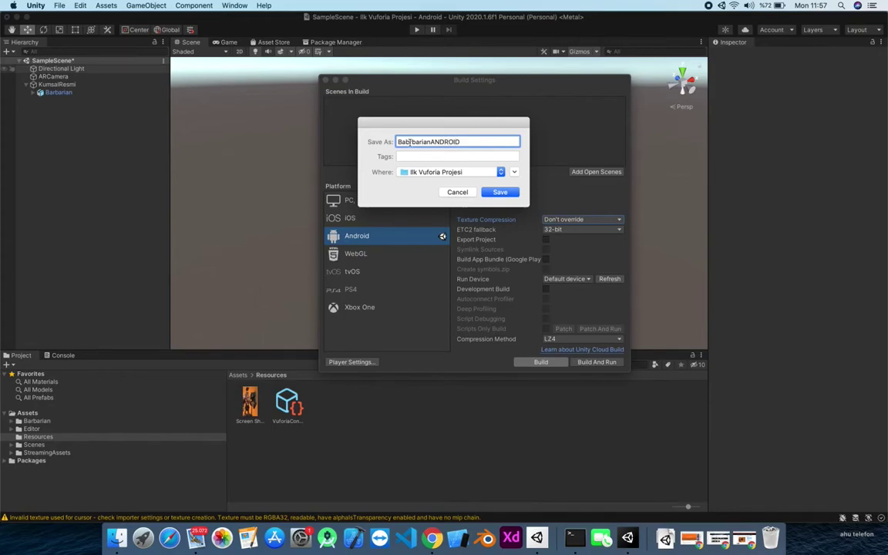
{"action": "key", "text": "Return"}
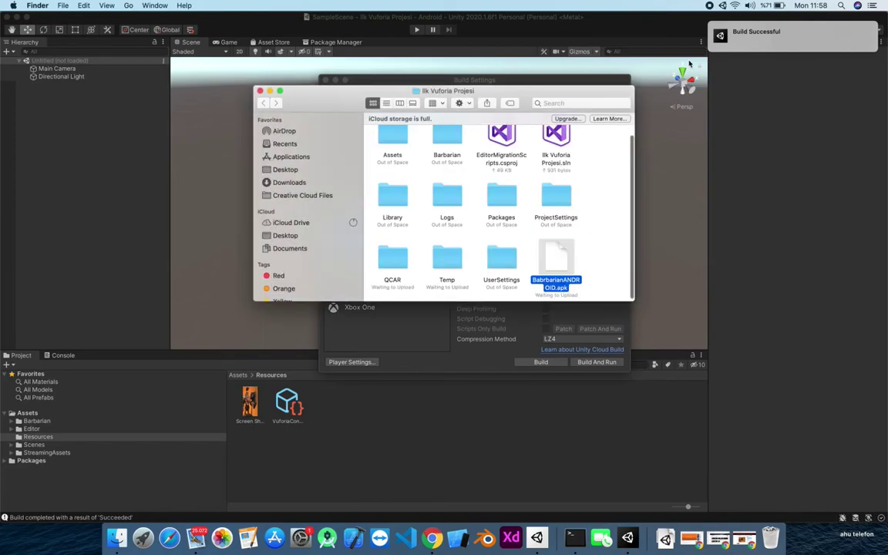
Select the built APK in the project folder and launch Android File Transfer, moving its window beside the file.
{"action": "left_click", "coordinate": [605, 229]}
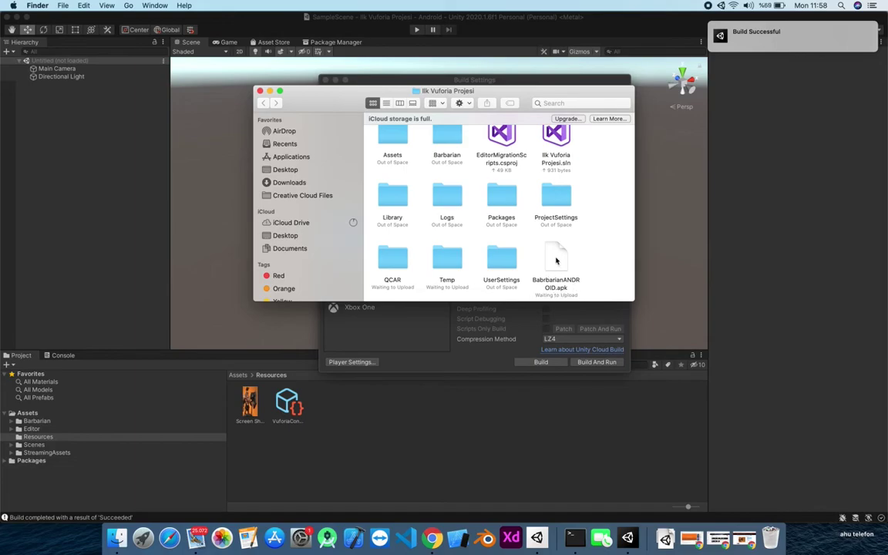
{"action": "left_click", "coordinate": [574, 273]}
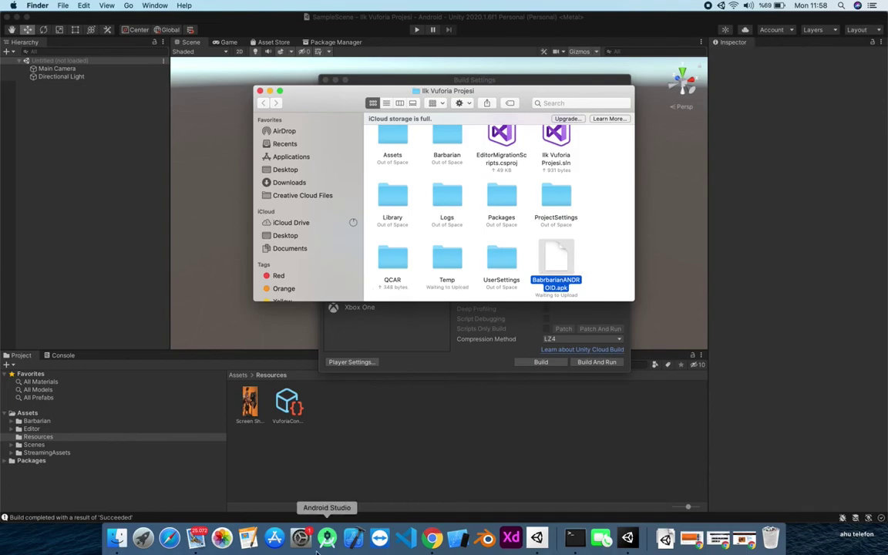
{"action": "left_click", "coordinate": [143, 537]}
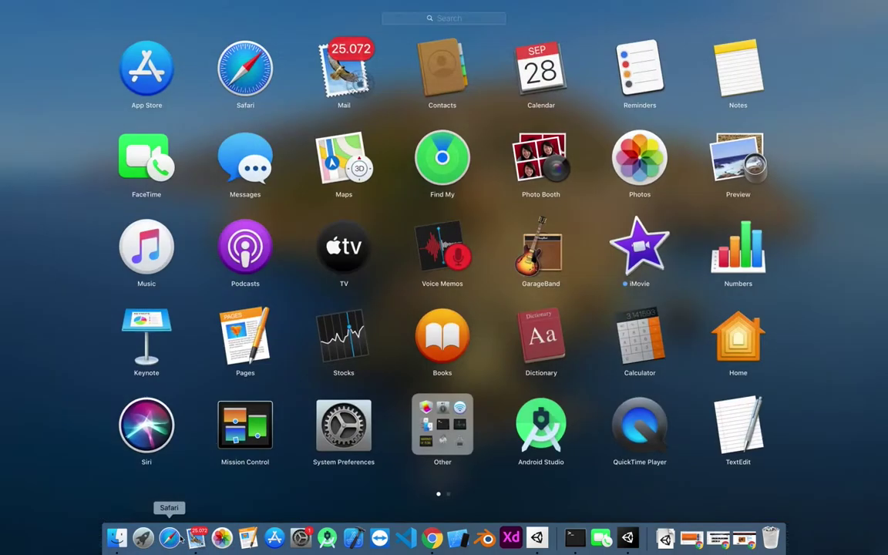
{"action": "type", "text": "and"}
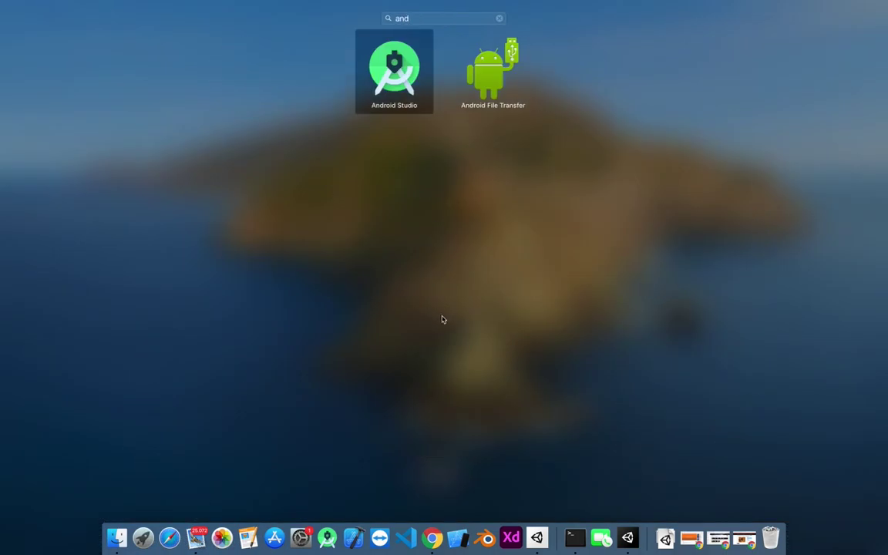
{"action": "left_click", "coordinate": [492, 80]}
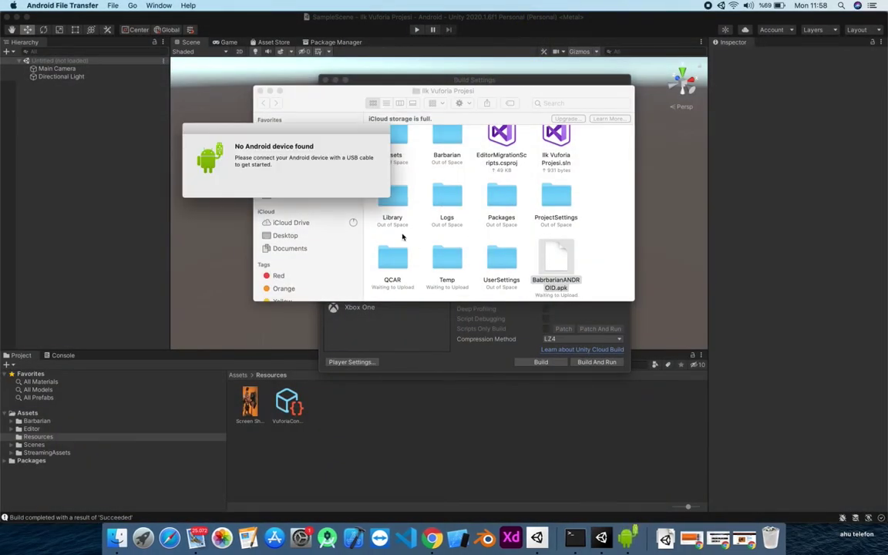
{"action": "left_click_drag", "start_coordinate": [203, 134], "coordinate": [290, 144]}
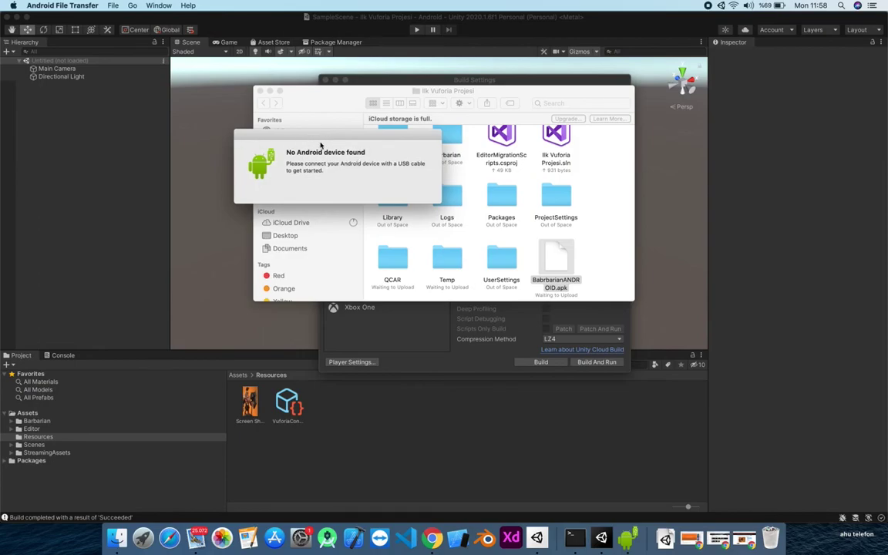
Return to the project folder in Finder and select BabrbarianANDROID.apk for transfer.
{"action": "left_click", "coordinate": [556, 262]}
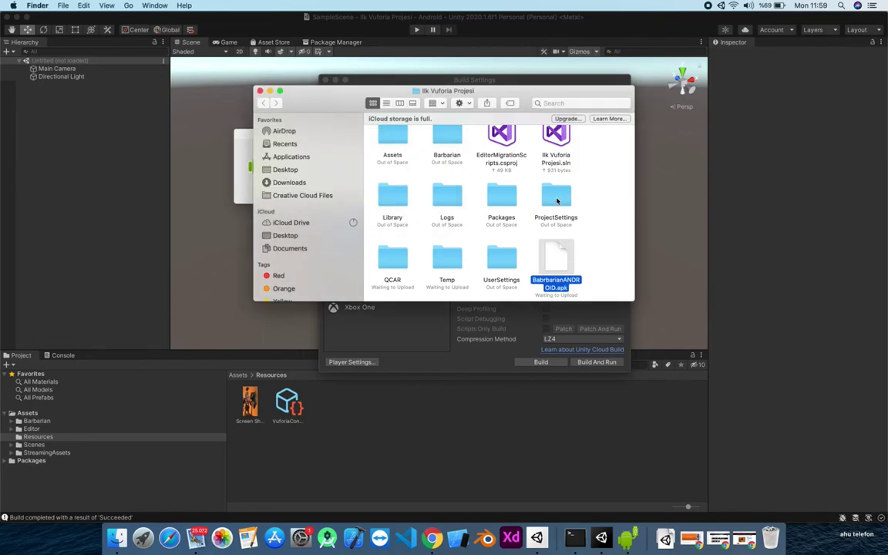
{"action": "scroll", "coordinate": [491, 250], "scroll_direction": "up", "scroll_amount": 1}
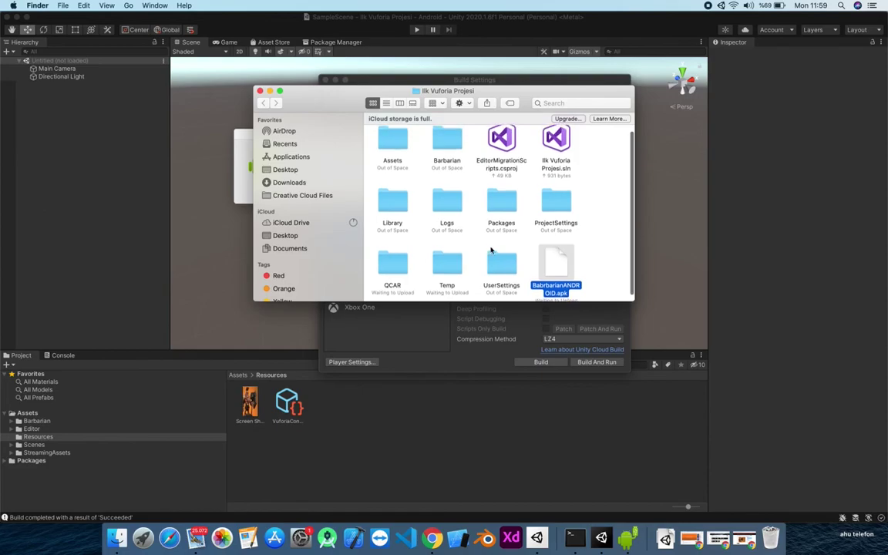
{"action": "scroll", "coordinate": [501, 255], "scroll_direction": "down", "scroll_amount": 1}
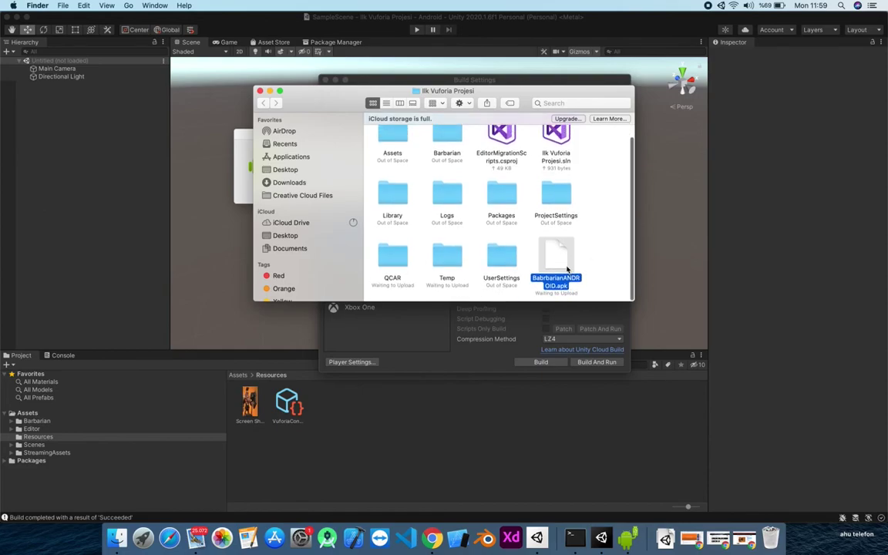